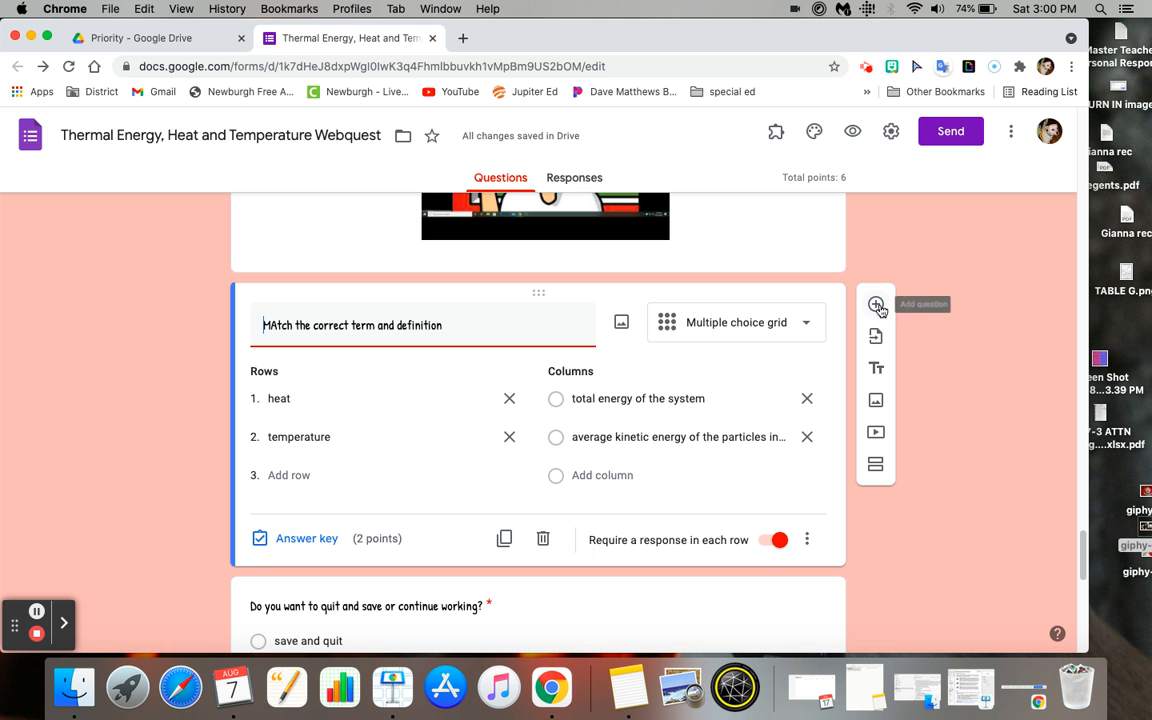
Add a short-answer question directly below the term-and-definition matching grid.
{"action": "left_click", "coordinate": [876, 305]}
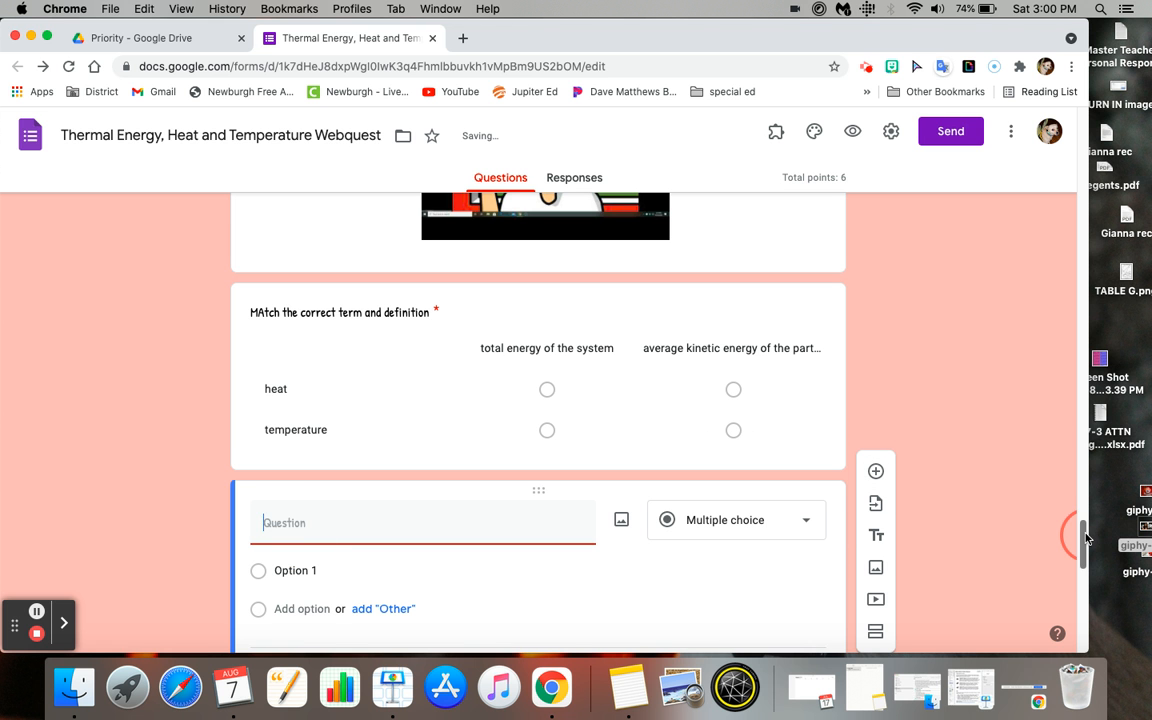
{"action": "left_click", "coordinate": [773, 418]}
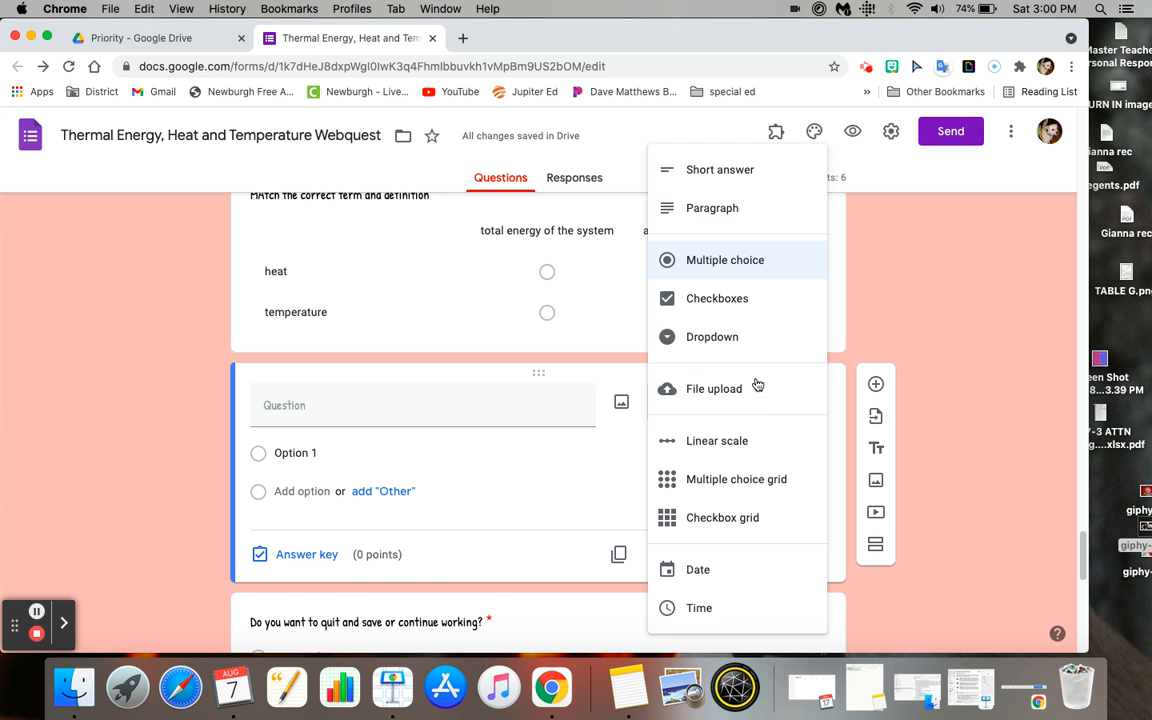
{"action": "left_click", "coordinate": [694, 172]}
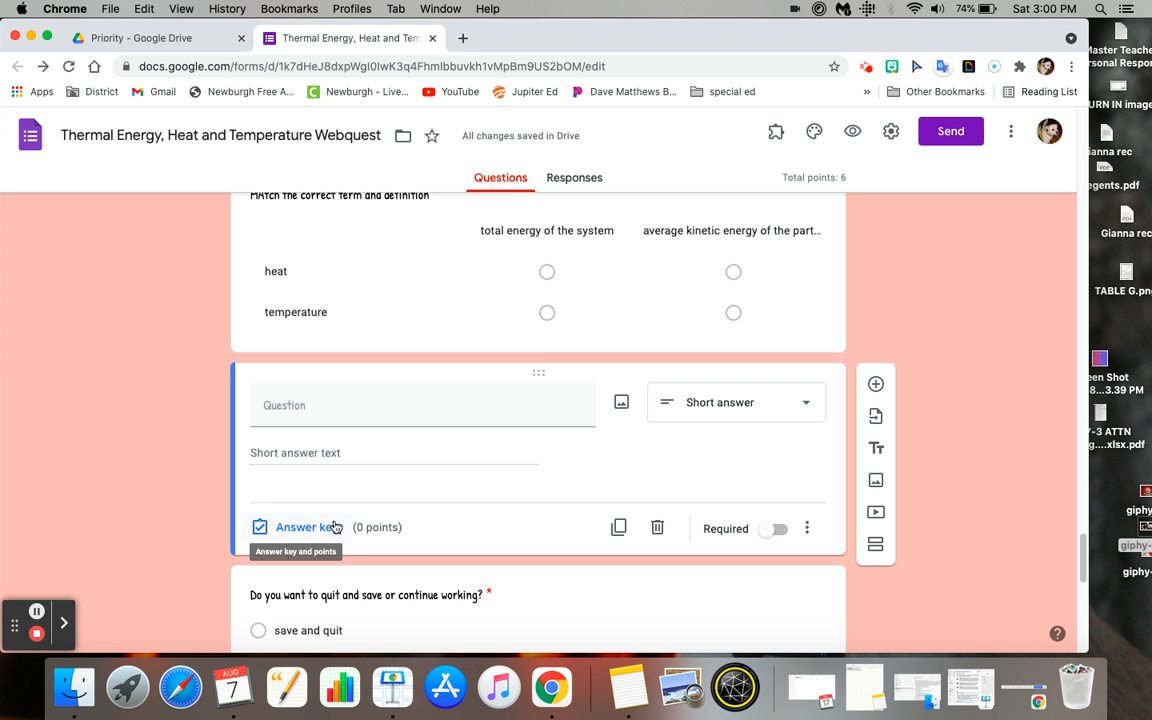
Enter "What is 25 C in kelvin?" as the new short-answer question's text.
{"action": "left_click", "coordinate": [332, 414]}
{"action": "type", "text": "What is the"}
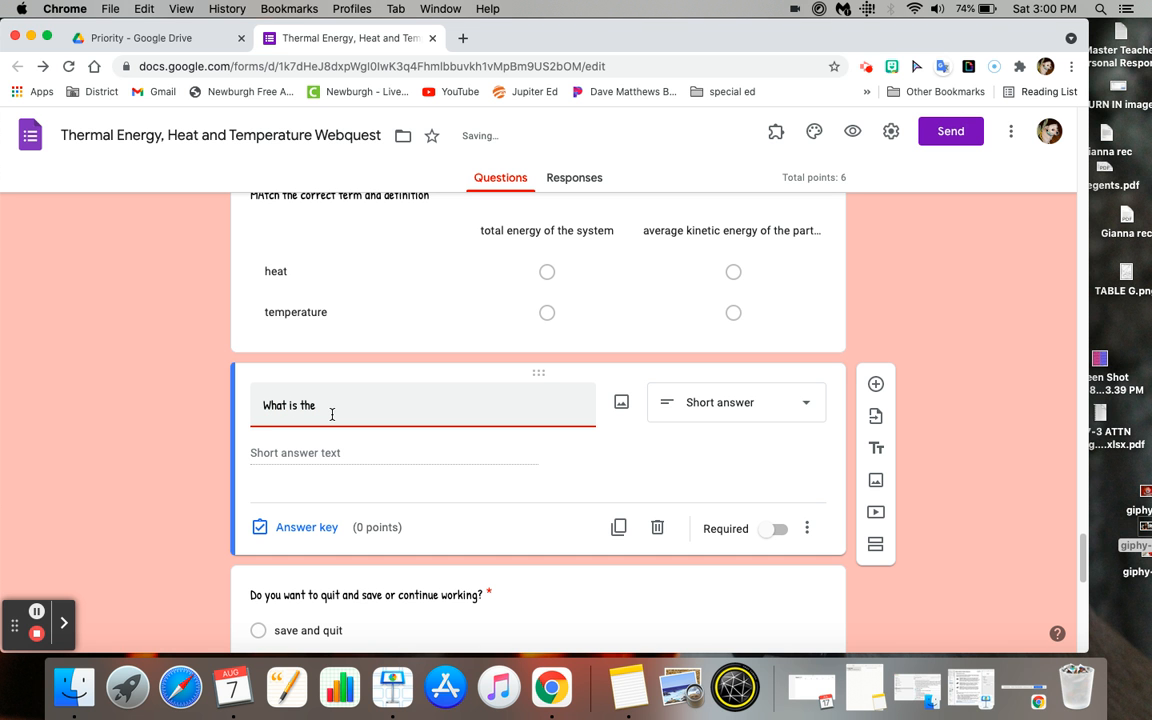
{"action": "key", "text": "BackSpace"}
{"action": "key", "text": "BackSpace"}
{"action": "key", "text": "BackSpace"}
{"action": "type", "text": "25"}
{"action": "type", "text": " C IN"}
{"action": "type", "text": "n ke"}
{"action": "type", "text": "lvin?"}
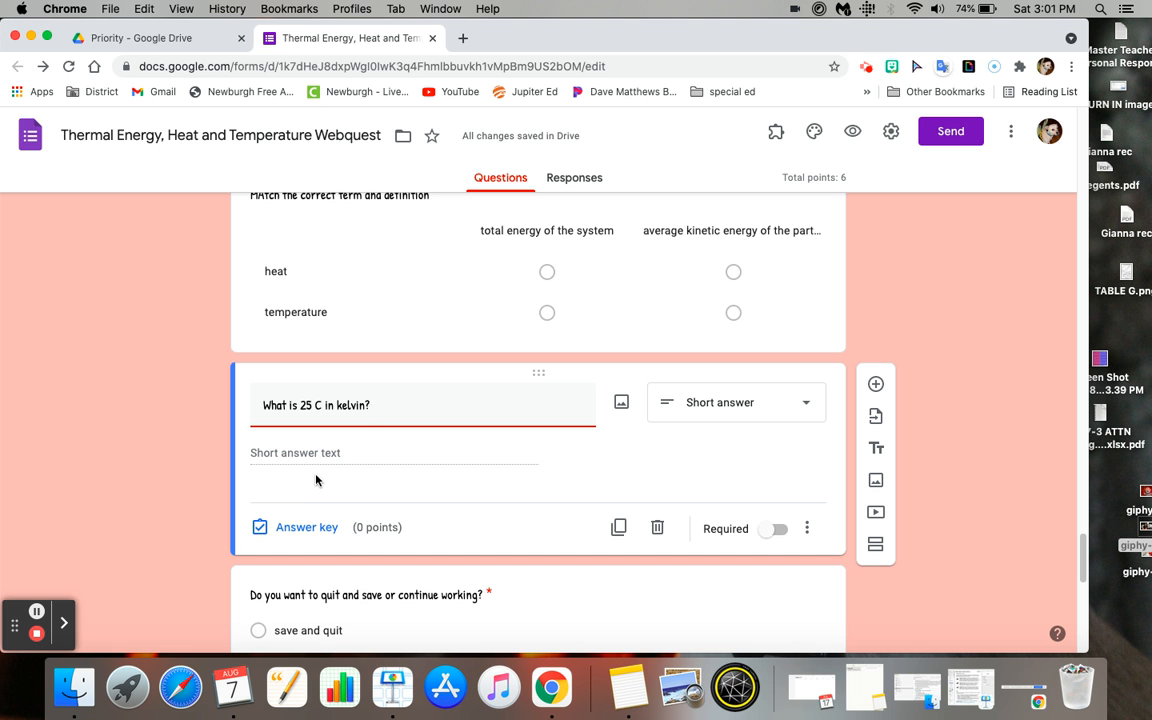
Make the kelvin question required and add response validation that accepts only a number equal to 298.
{"action": "left_click", "coordinate": [779, 530]}
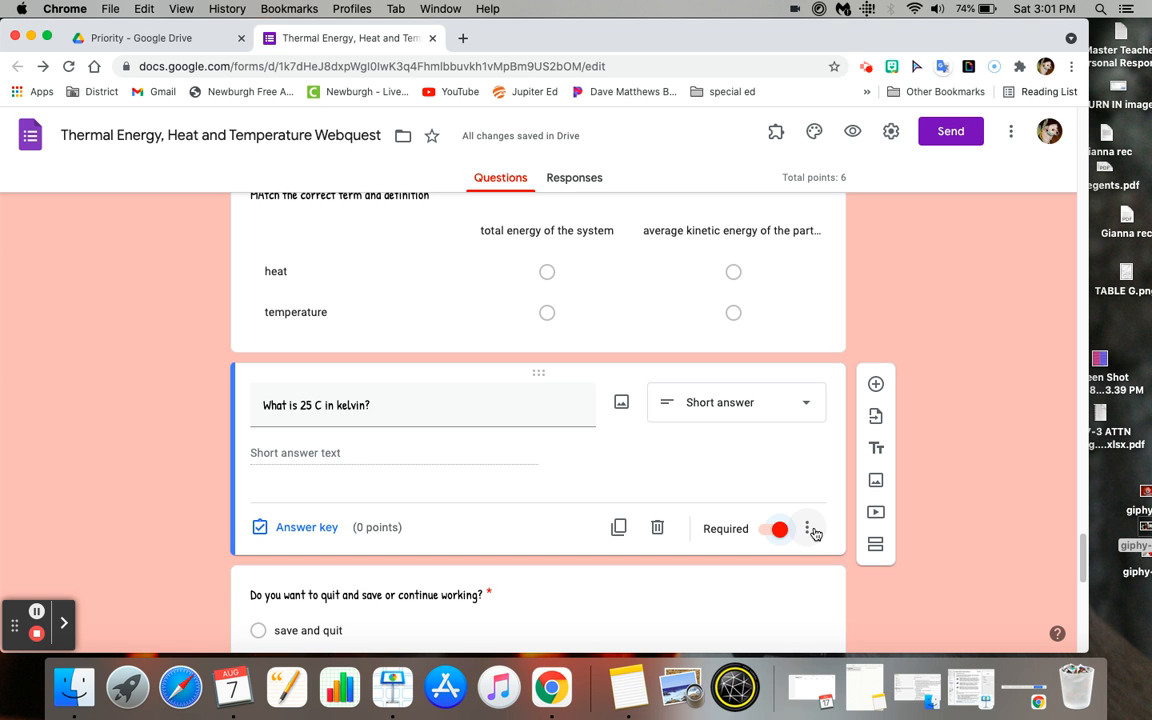
{"action": "left_click", "coordinate": [809, 529]}
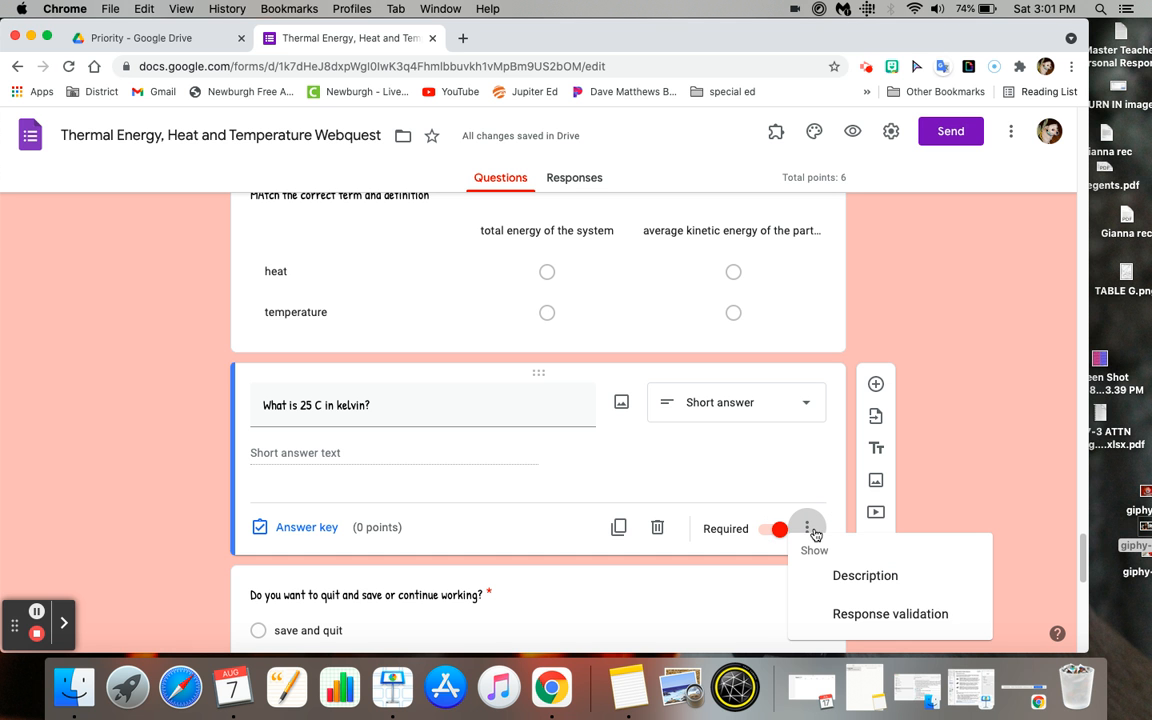
{"action": "left_click", "coordinate": [845, 614]}
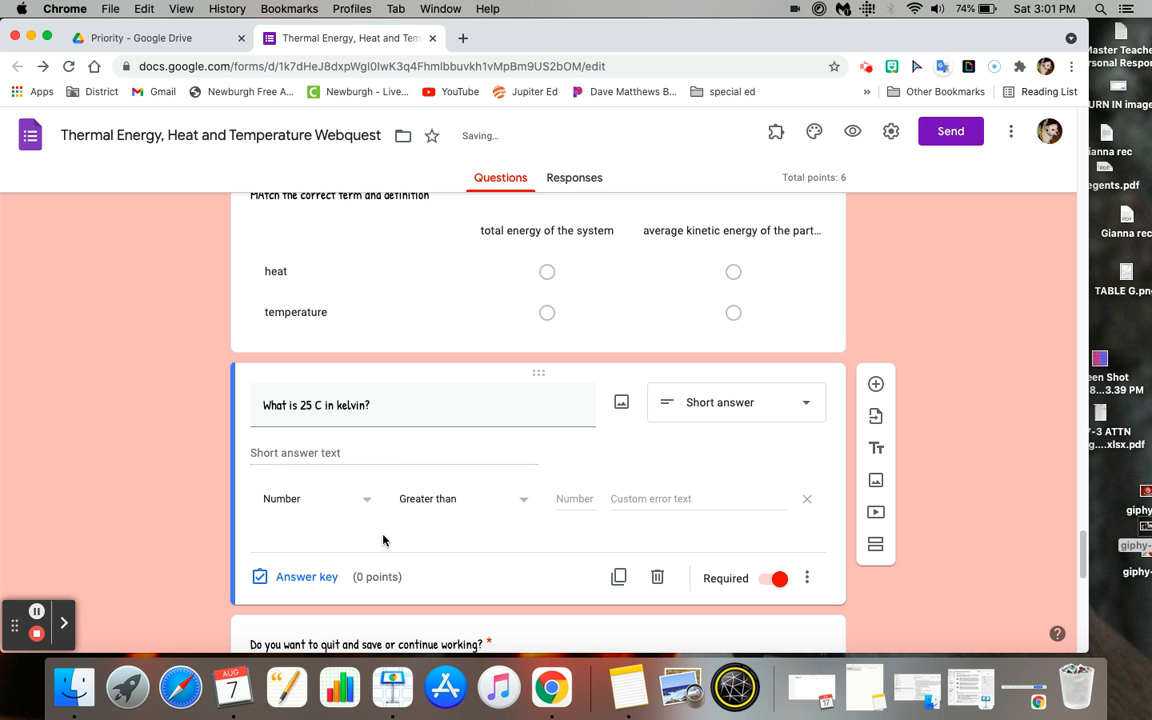
{"action": "left_click", "coordinate": [310, 499]}
{"action": "left_click", "coordinate": [325, 507]}
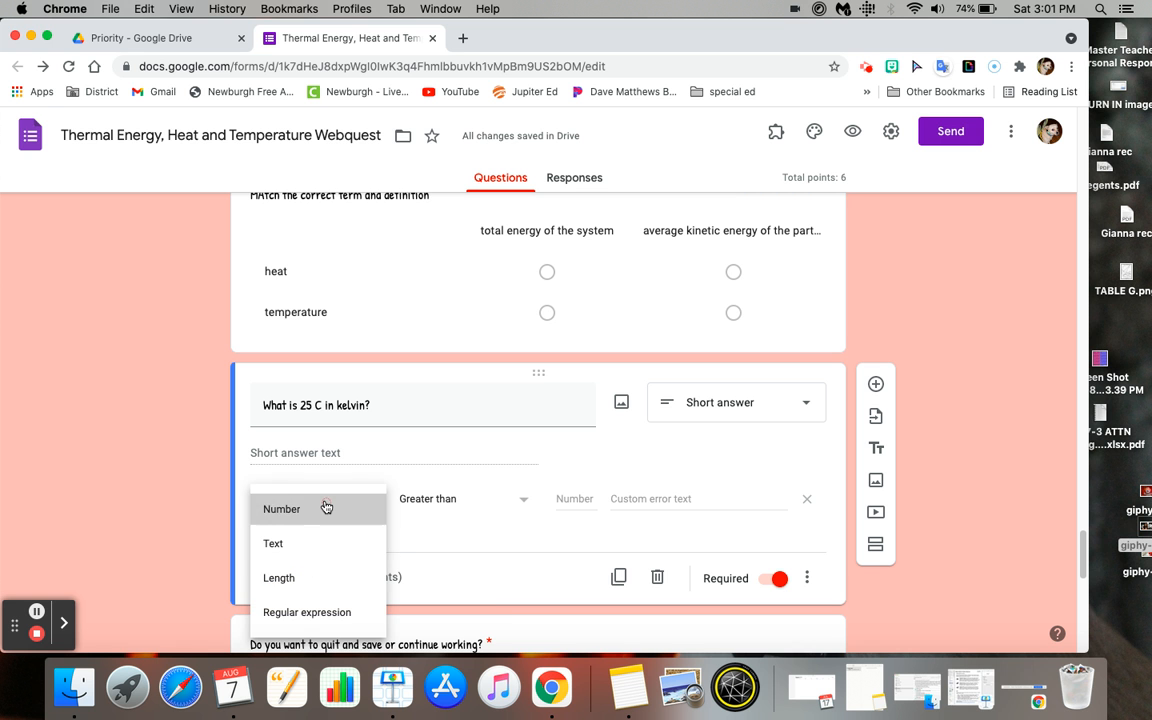
{"action": "left_click", "coordinate": [470, 500]}
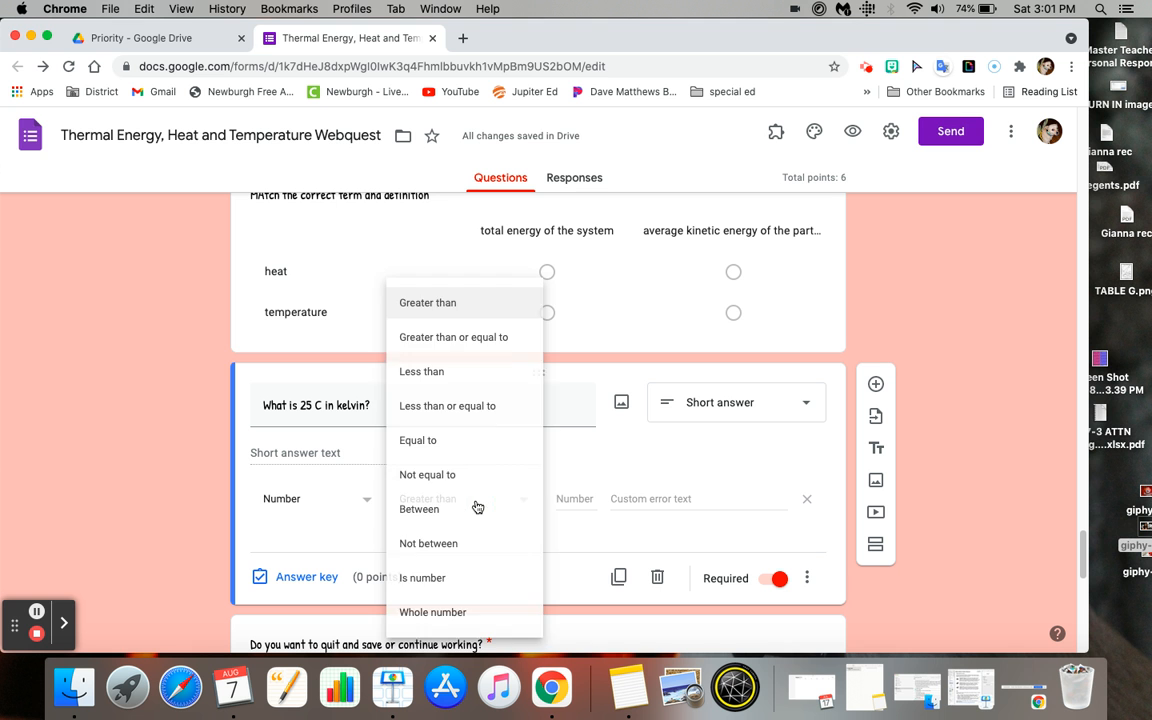
{"action": "left_click", "coordinate": [433, 444]}
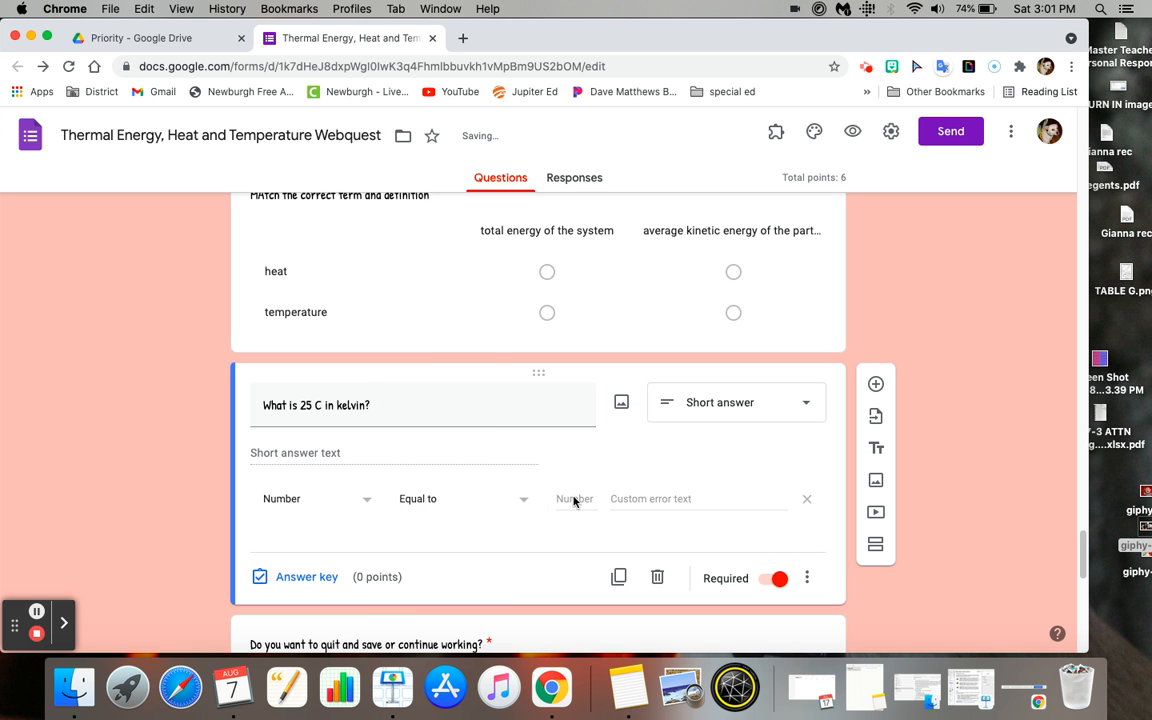
{"action": "left_click", "coordinate": [571, 499]}
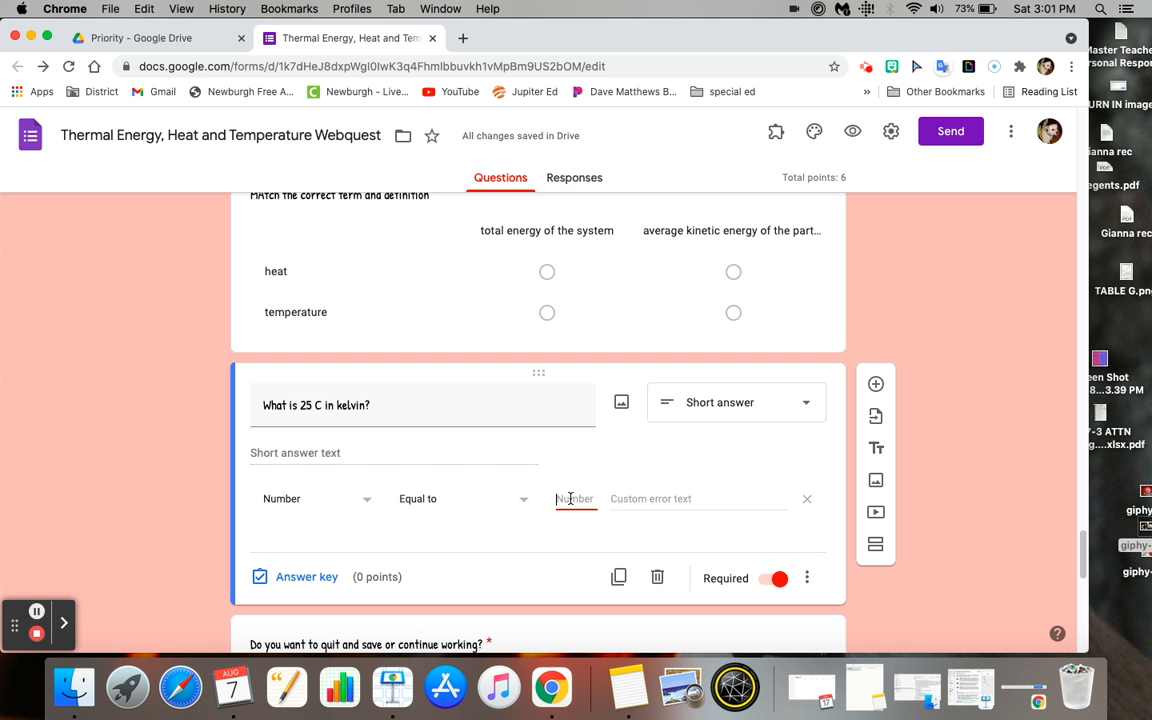
{"action": "type", "text": "298"}
{"action": "left_click", "coordinate": [717, 503]}
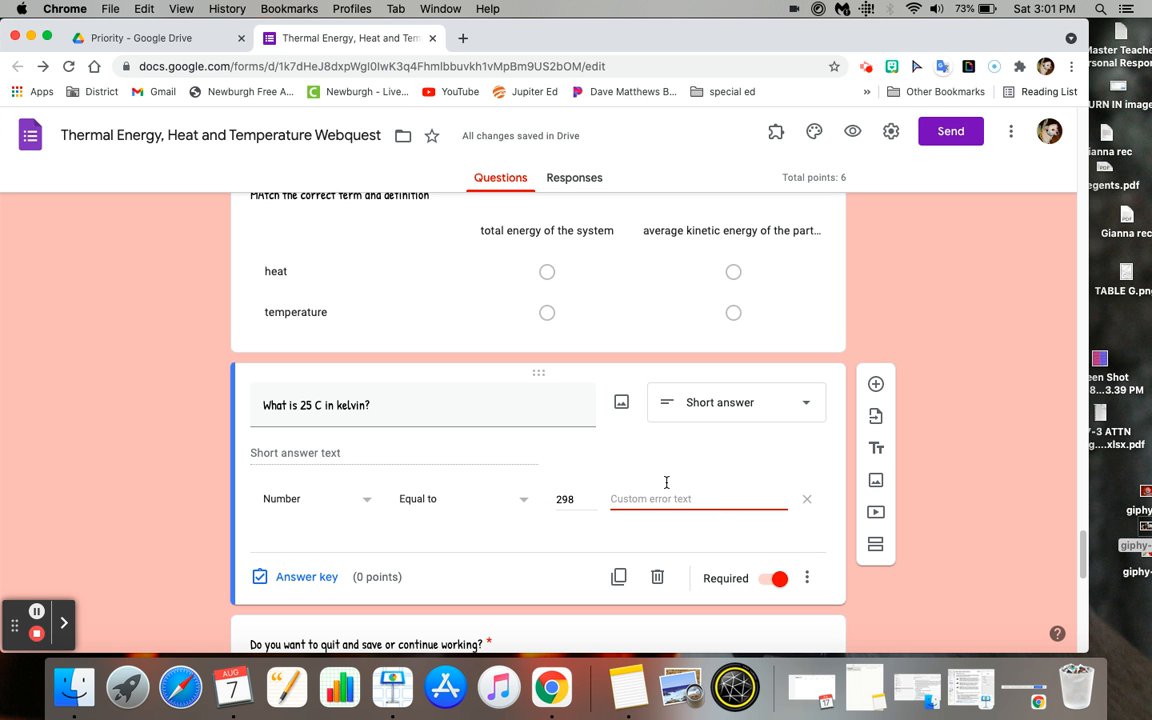
Append "( your response should only be a number, NO units this time)" to the kelvin question's text.
{"action": "triple_click", "coordinate": [432, 404]}
{"action": "left_click", "coordinate": [432, 404]}
{"action": "type", "text": "( your resp"}
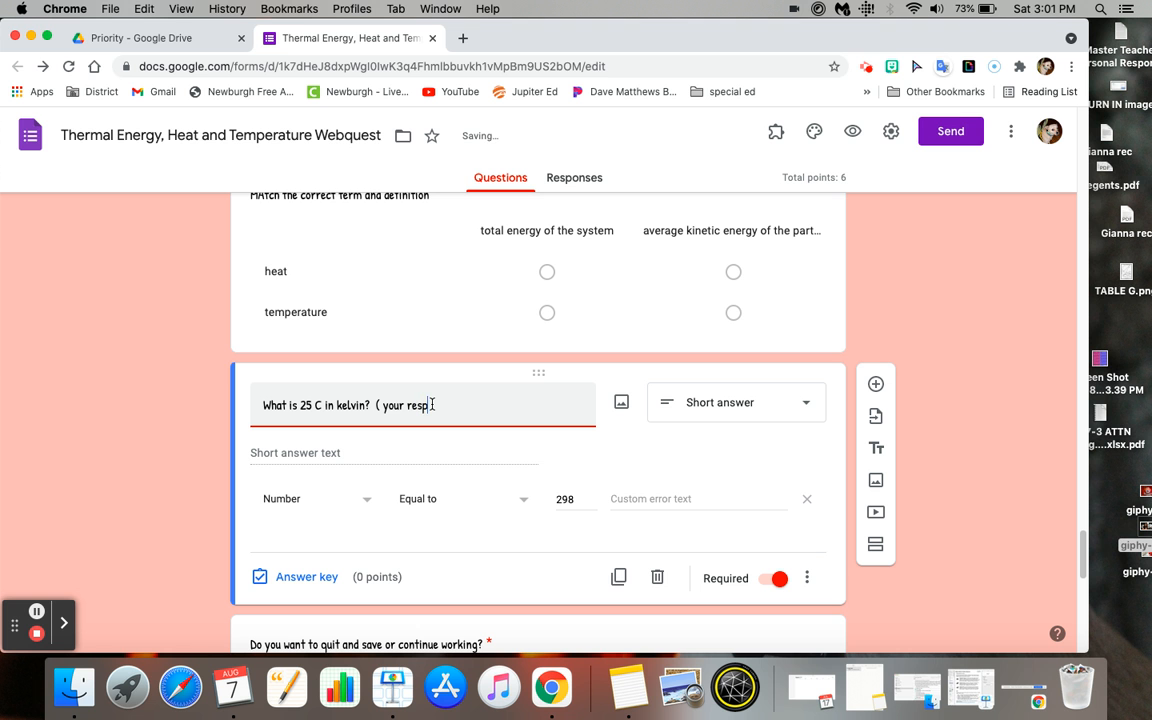
{"action": "type", "text": "onse should only be a number, NO units this time)"}
{"action": "left_click", "coordinate": [438, 407]}
{"action": "type", "text": "s"}
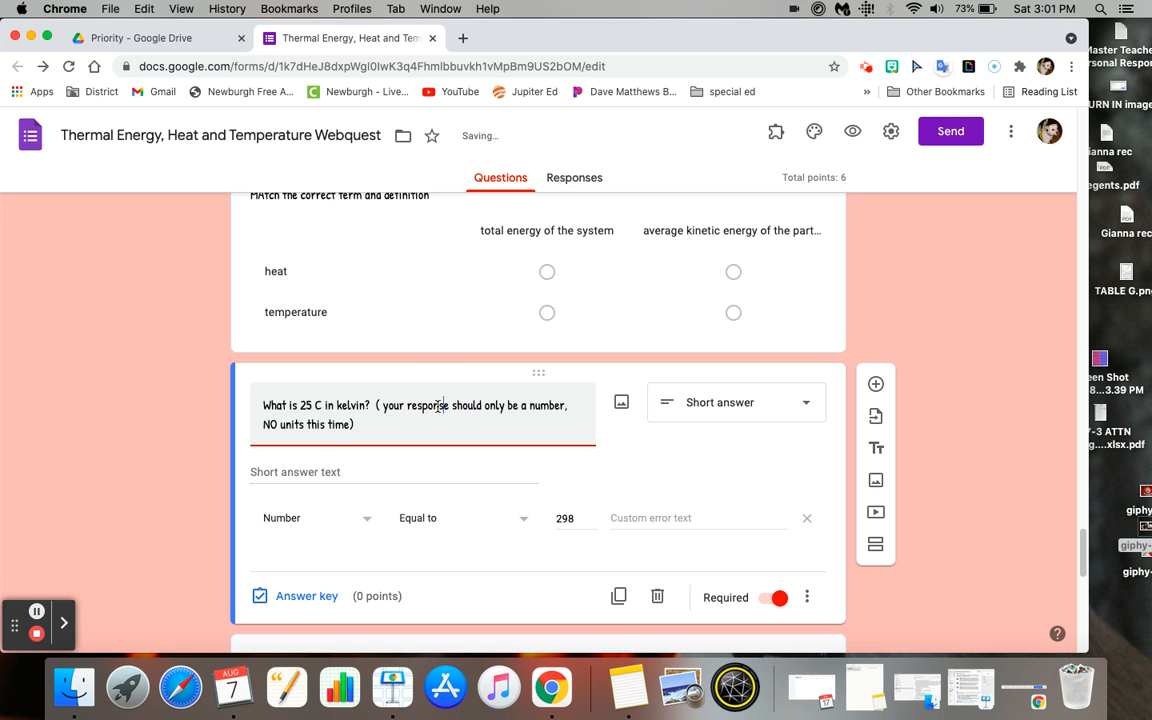
Insert "3 digit" before "number" in the parenthetical note of the kelvin question.
{"action": "left_click", "coordinate": [416, 420]}
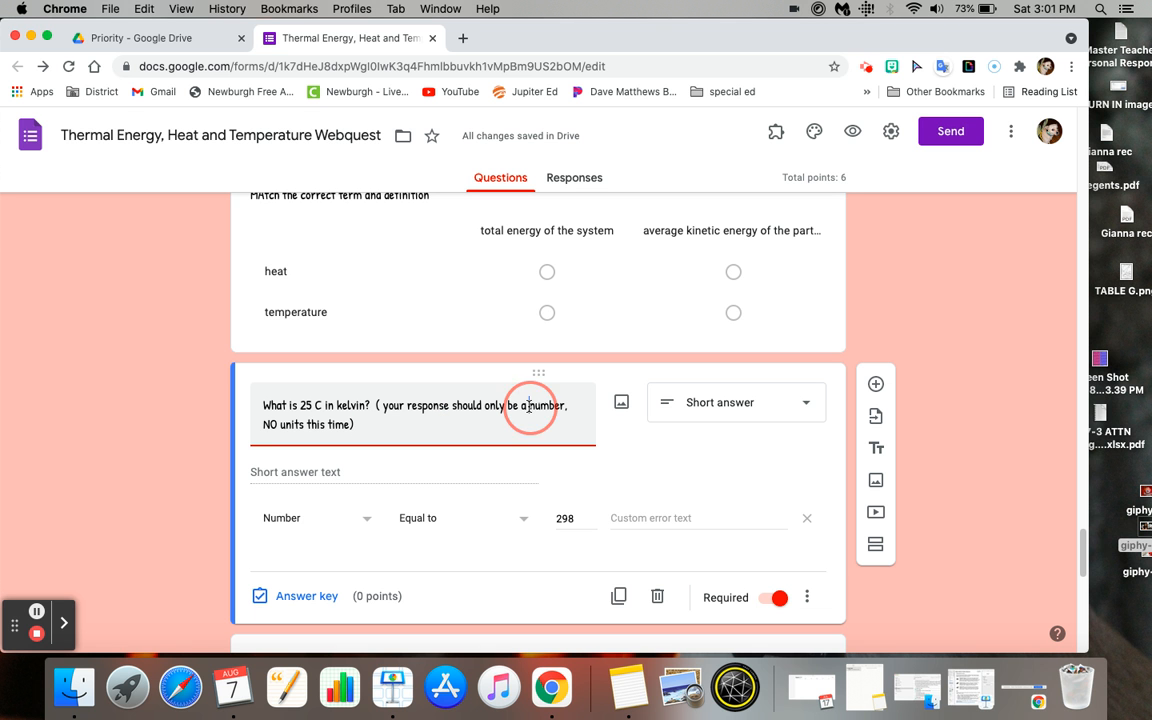
{"action": "type", "text": "igi"}
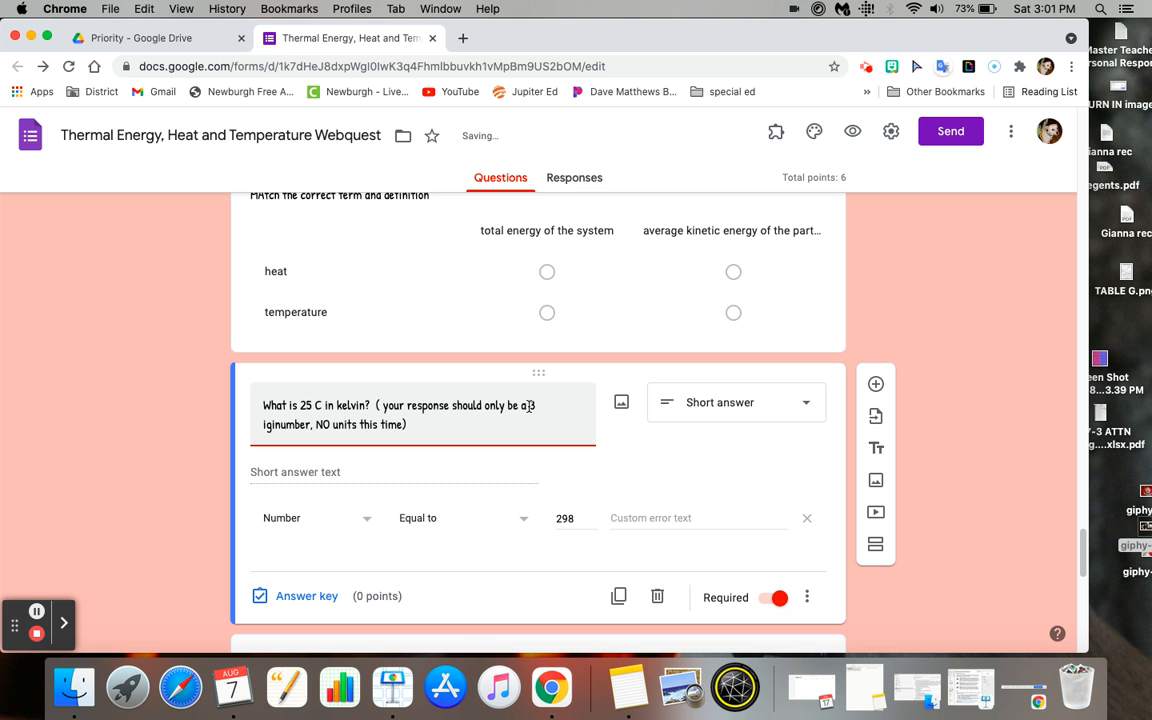
{"action": "key", "text": "BackSpace"}
{"action": "key", "text": "BackSpace"}
{"action": "key", "text": "BackSpace"}
{"action": "type", "text": "digit"}
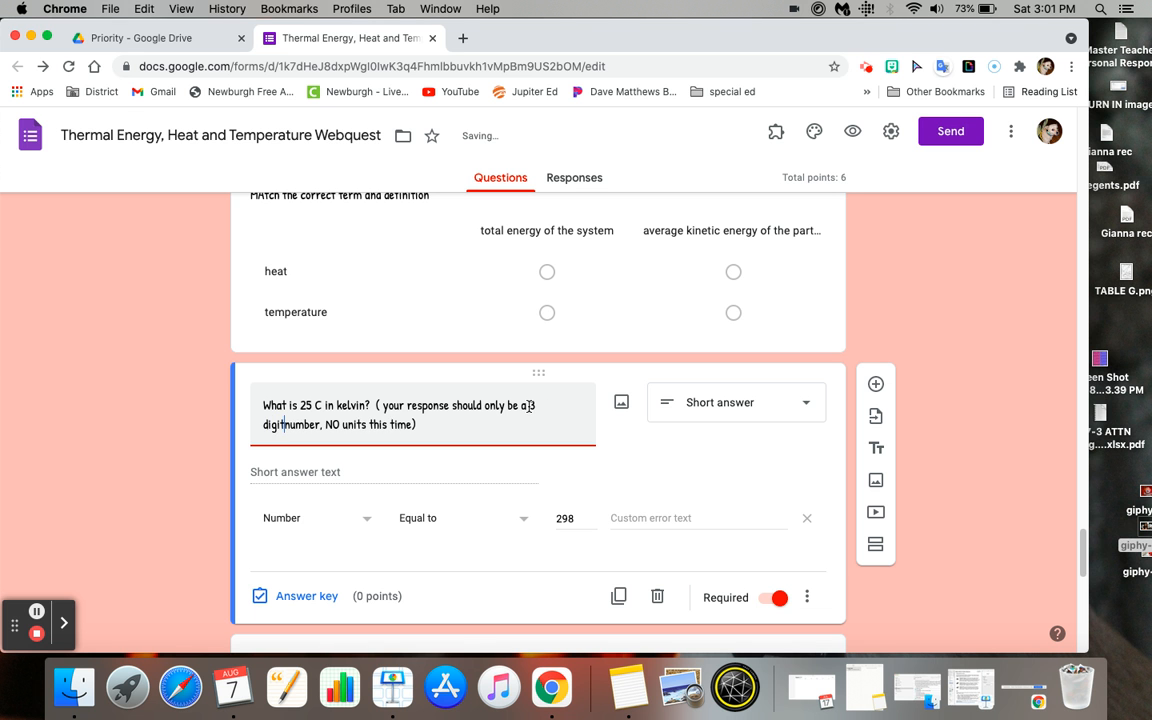
{"action": "left_click", "coordinate": [503, 428]}
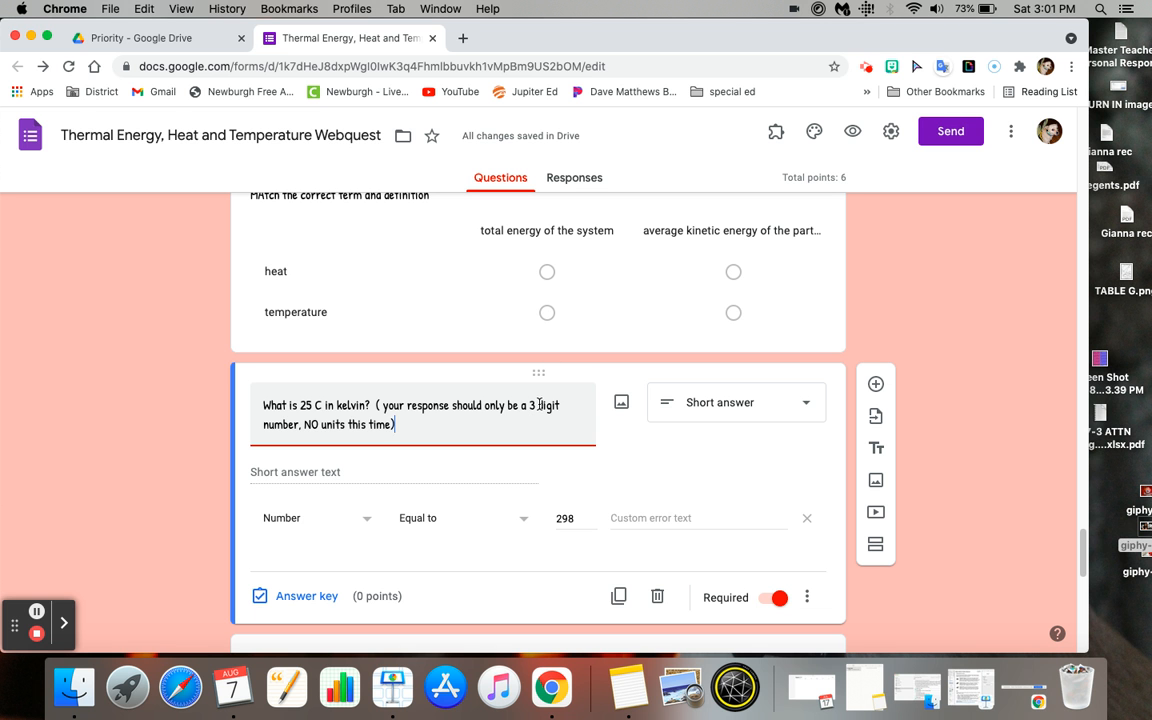
Set the validation's custom error text to "Try again , hint it is more than 290".
{"action": "left_click", "coordinate": [683, 520]}
{"action": "type", "text": "Try again"}
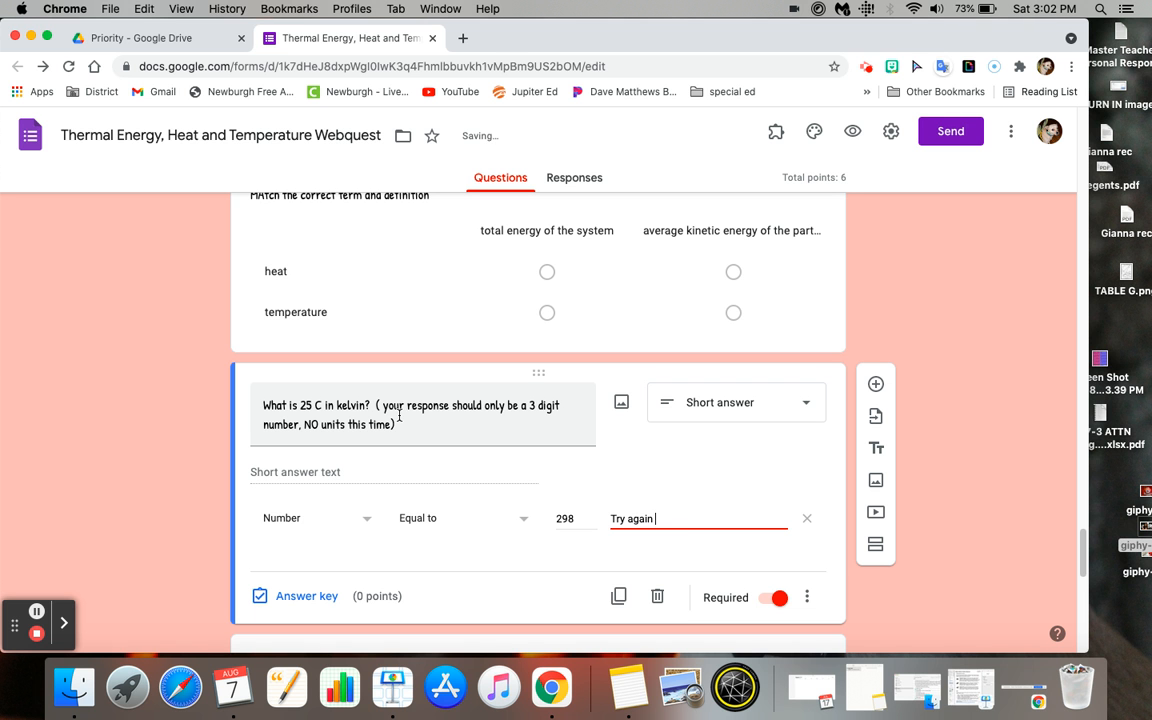
{"action": "type", "text": " , hint it is"}
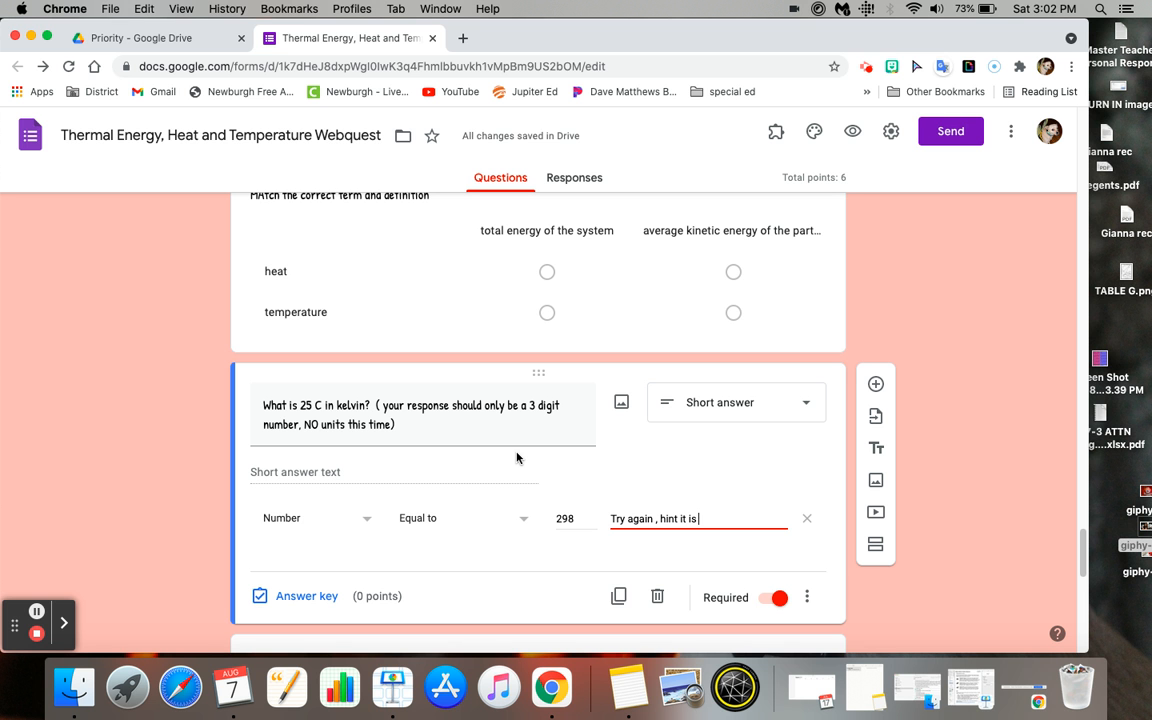
{"action": "type", "text": " more than 29"}
Copy the parenthetical note about the 3 digit number from the question and append it to the custom error text.
{"action": "left_click", "coordinate": [411, 417]}
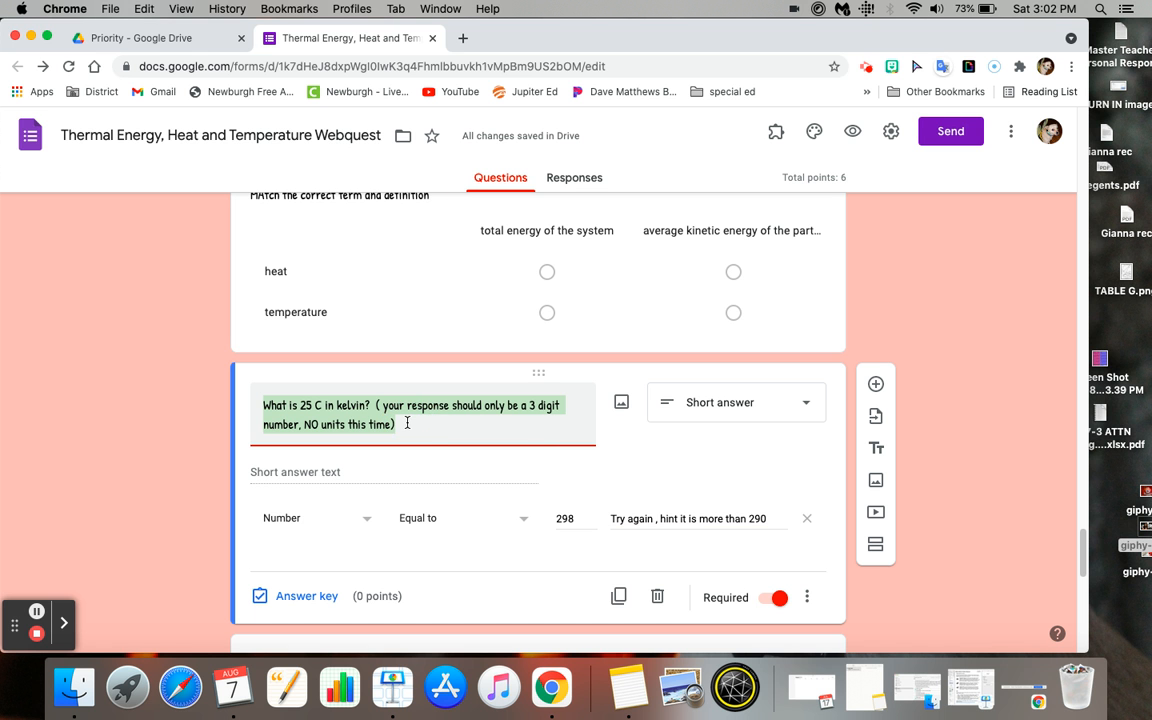
{"action": "left_click", "coordinate": [407, 423]}
{"action": "left_click_drag", "start_coordinate": [407, 423], "coordinate": [376, 405]}
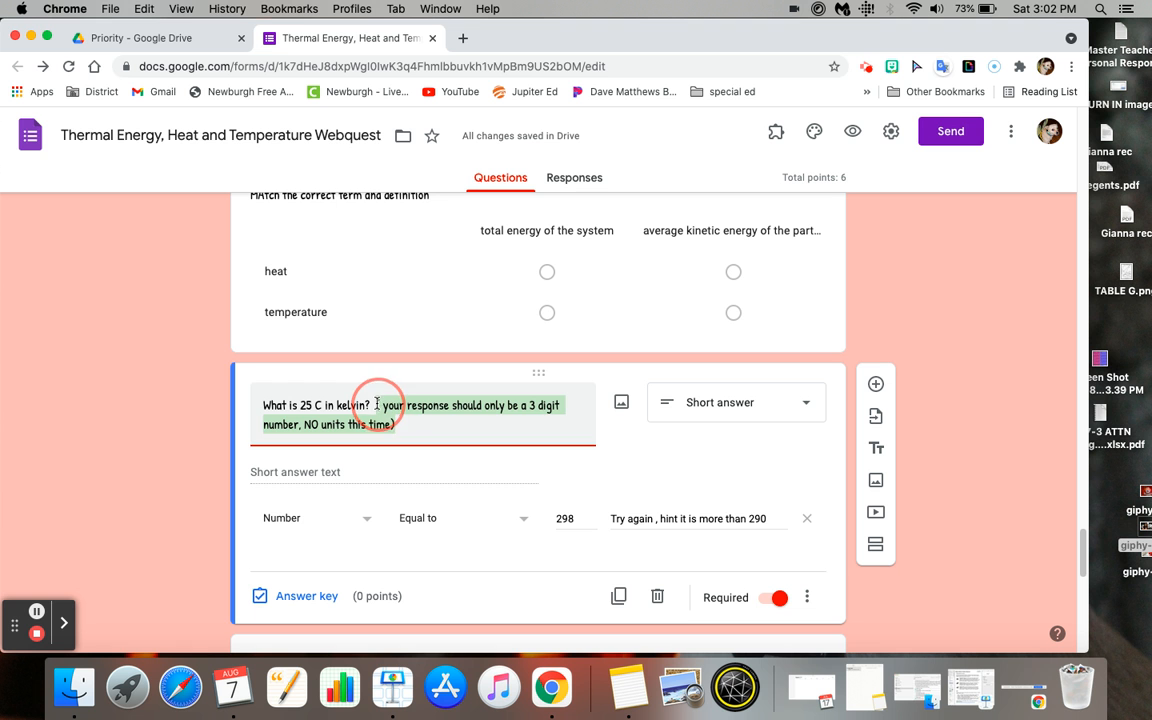
{"action": "key", "text": "super+c"}
{"action": "left_click", "coordinate": [764, 517]}
{"action": "key", "text": "super+v"}
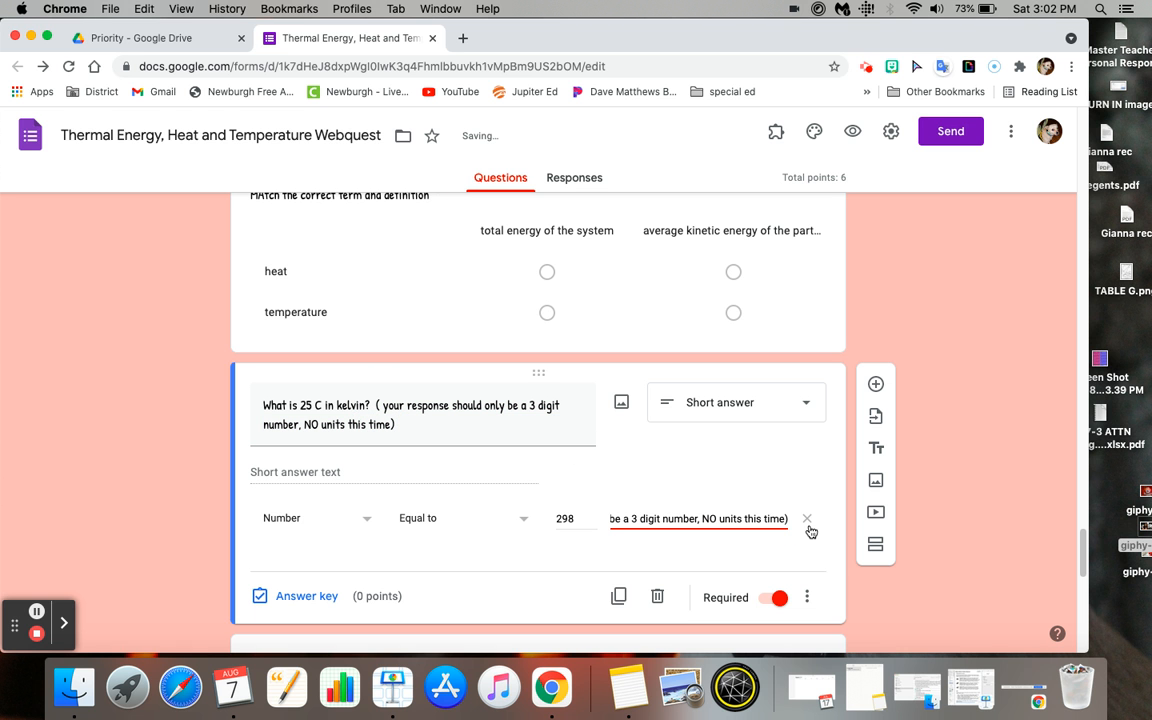
{"action": "left_click", "coordinate": [909, 594]}
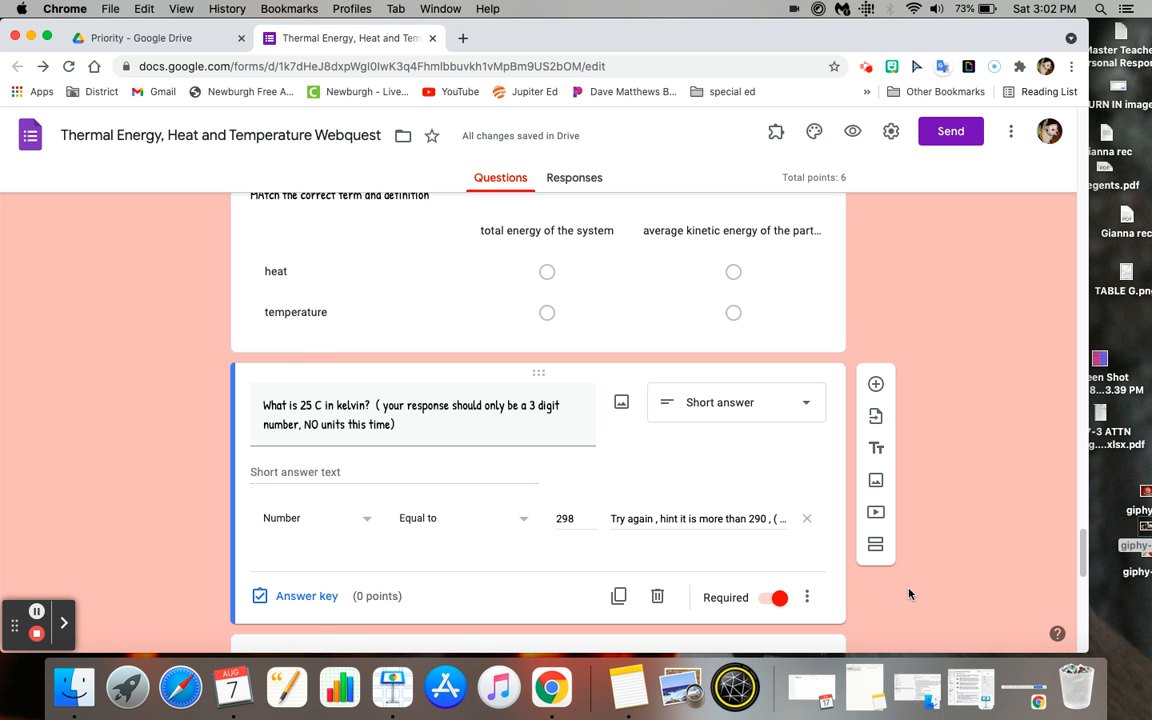
Set the kelvin question's value to 1 point in its answer key.
{"action": "left_click", "coordinate": [295, 597]}
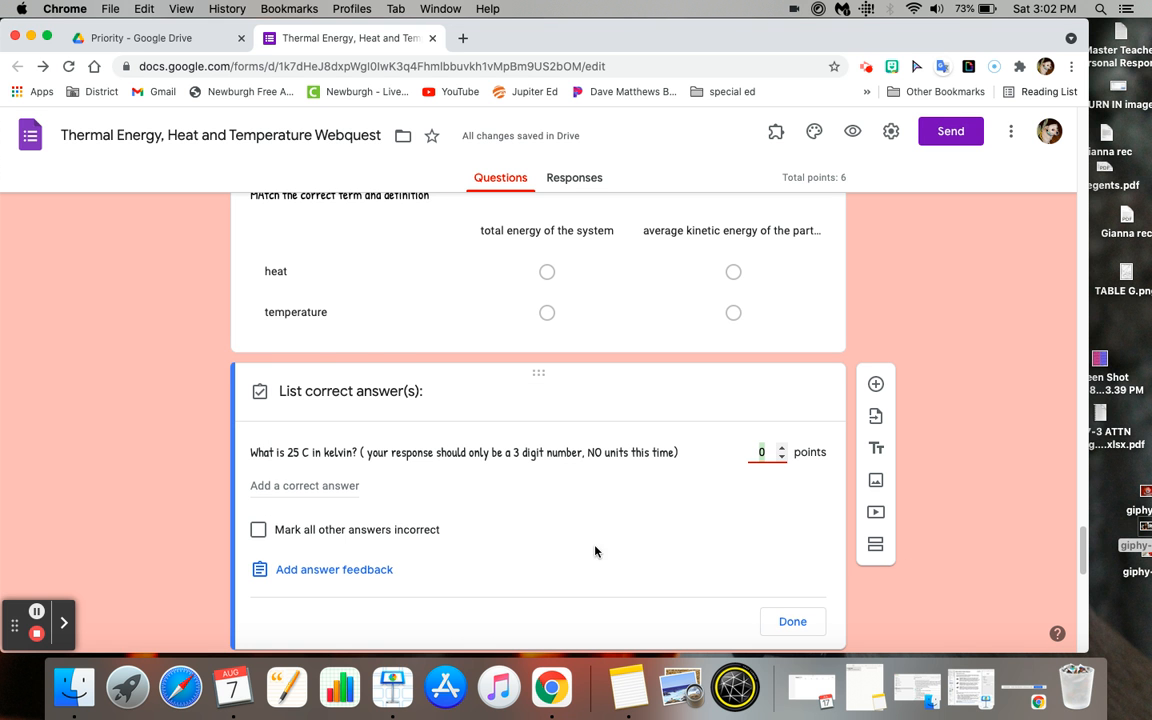
{"action": "type", "text": "1"}
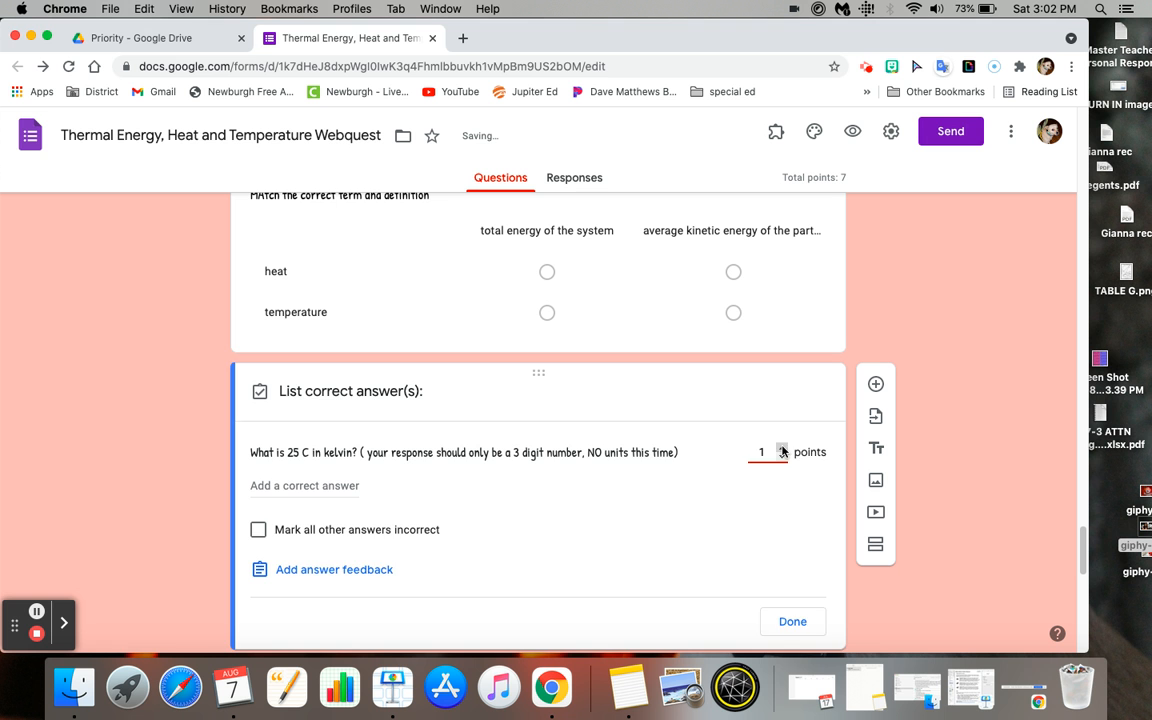
{"action": "left_click", "coordinate": [793, 622]}
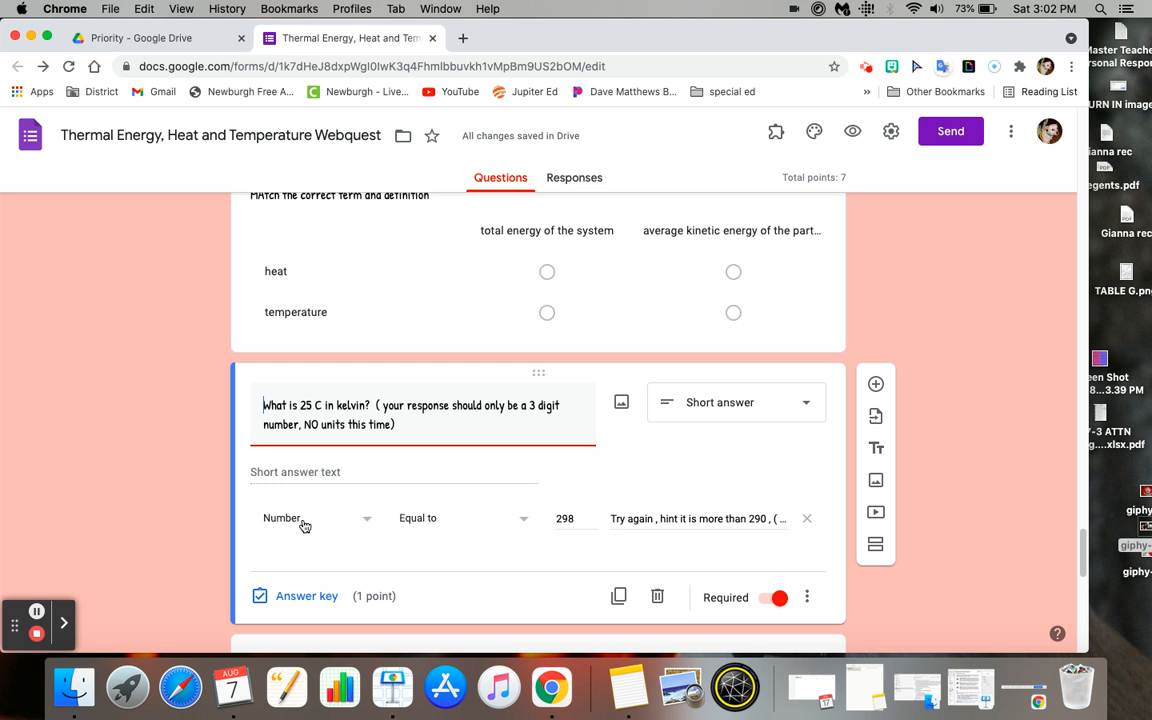
{"action": "left_click", "coordinate": [815, 602]}
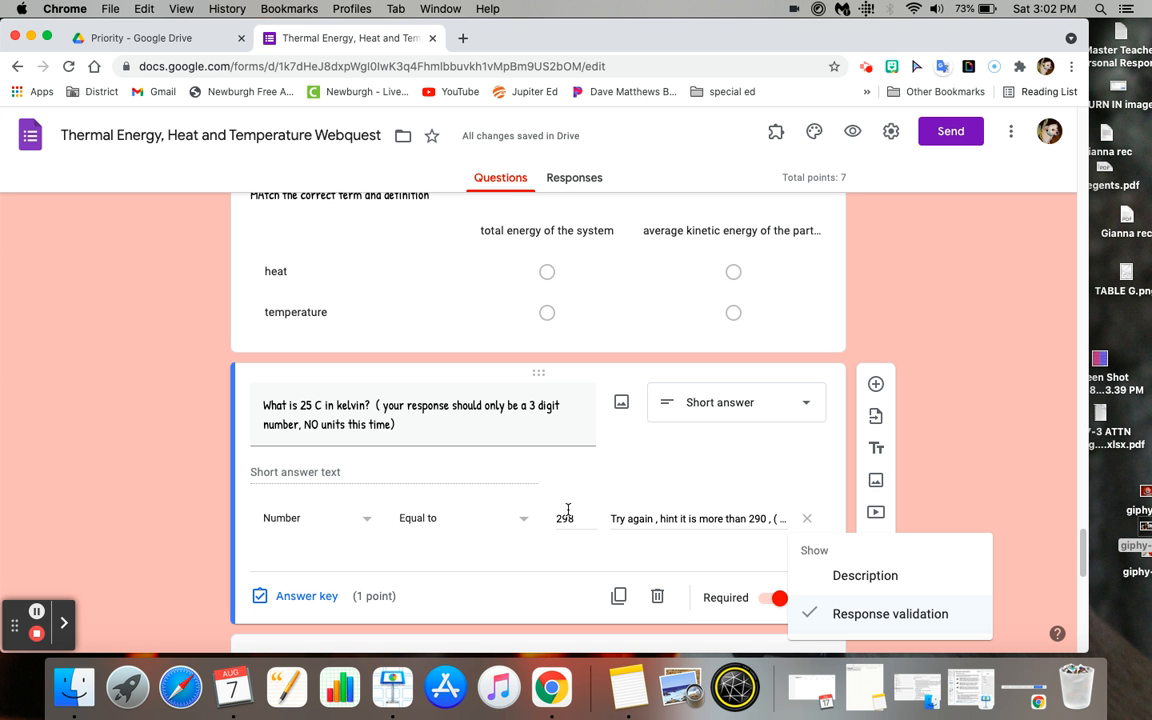
{"action": "left_click", "coordinate": [460, 519]}
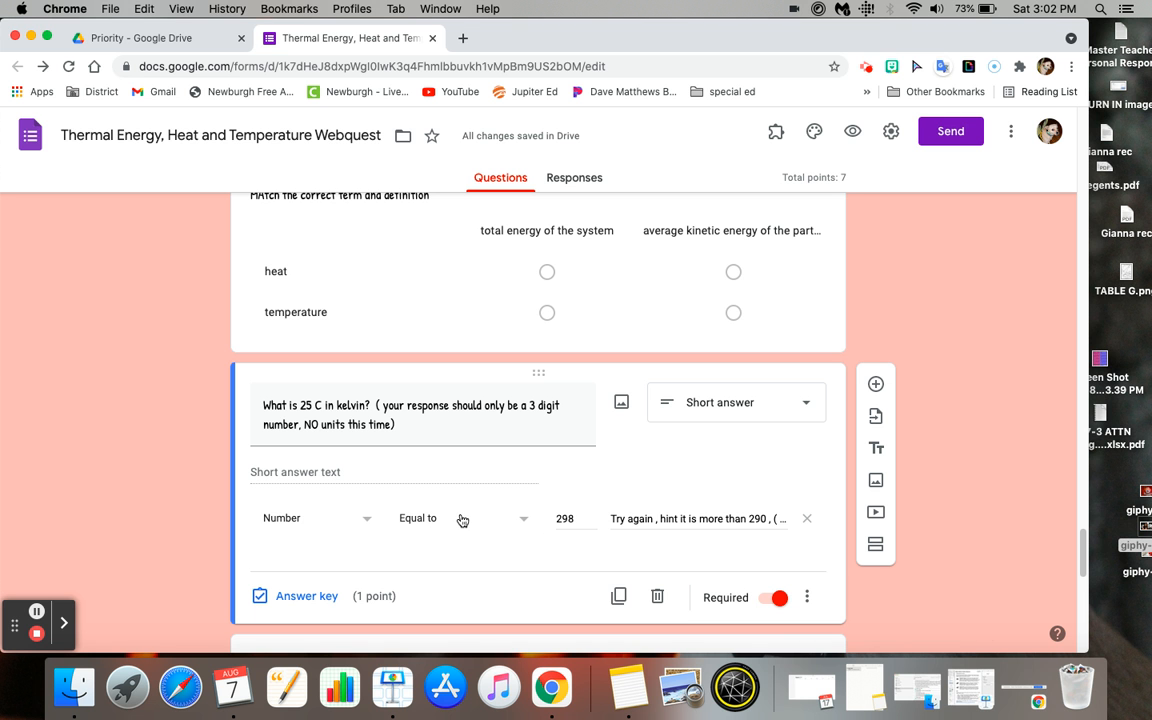
{"action": "left_click", "coordinate": [516, 522]}
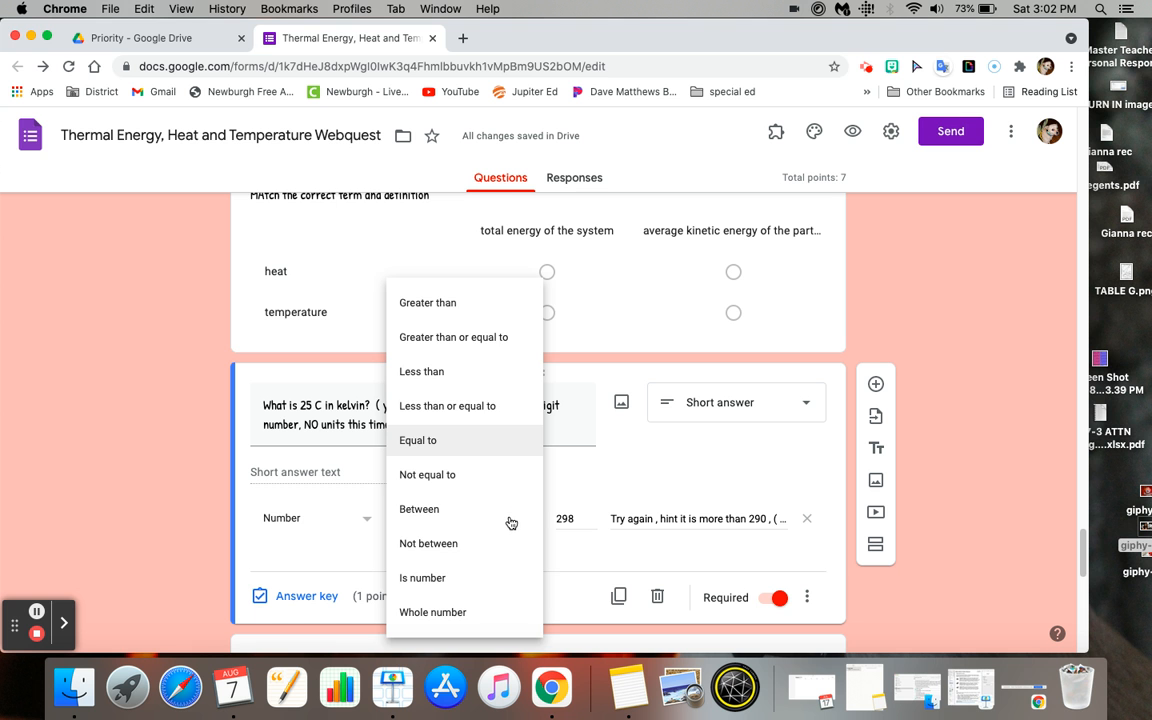
{"action": "left_click", "coordinate": [968, 527]}
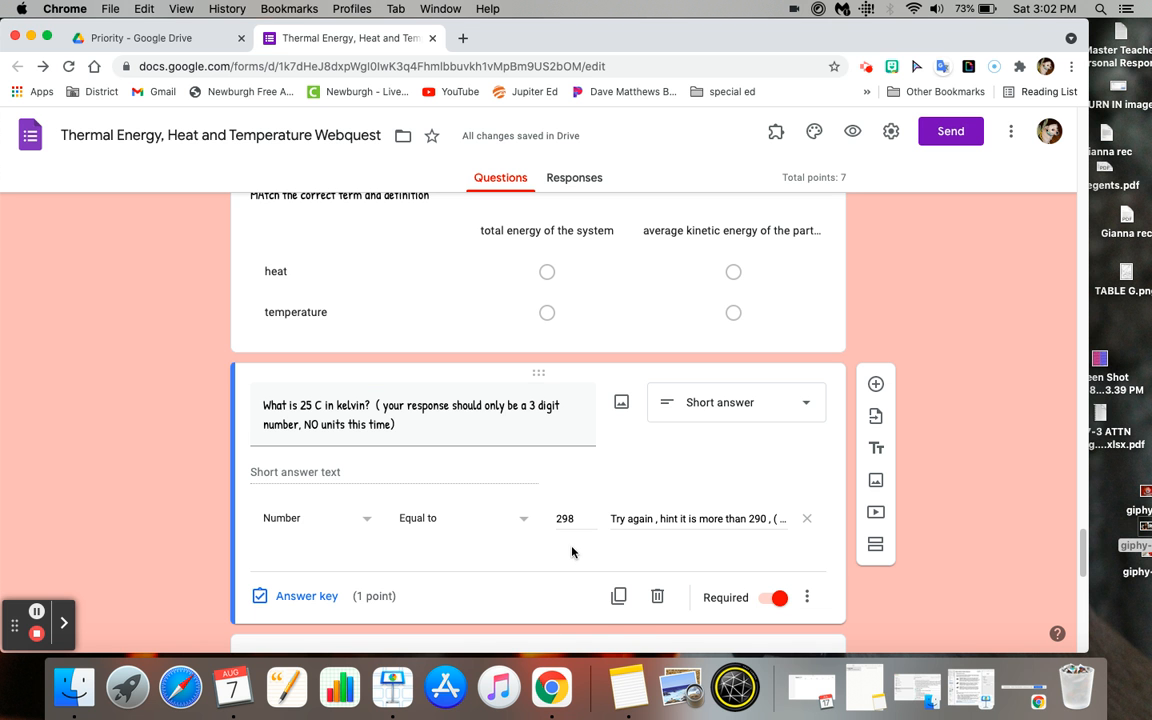
Duplicate the kelvin question and change the copy's question text to "What are the units for absolute zero?".
{"action": "left_click", "coordinate": [618, 596]}
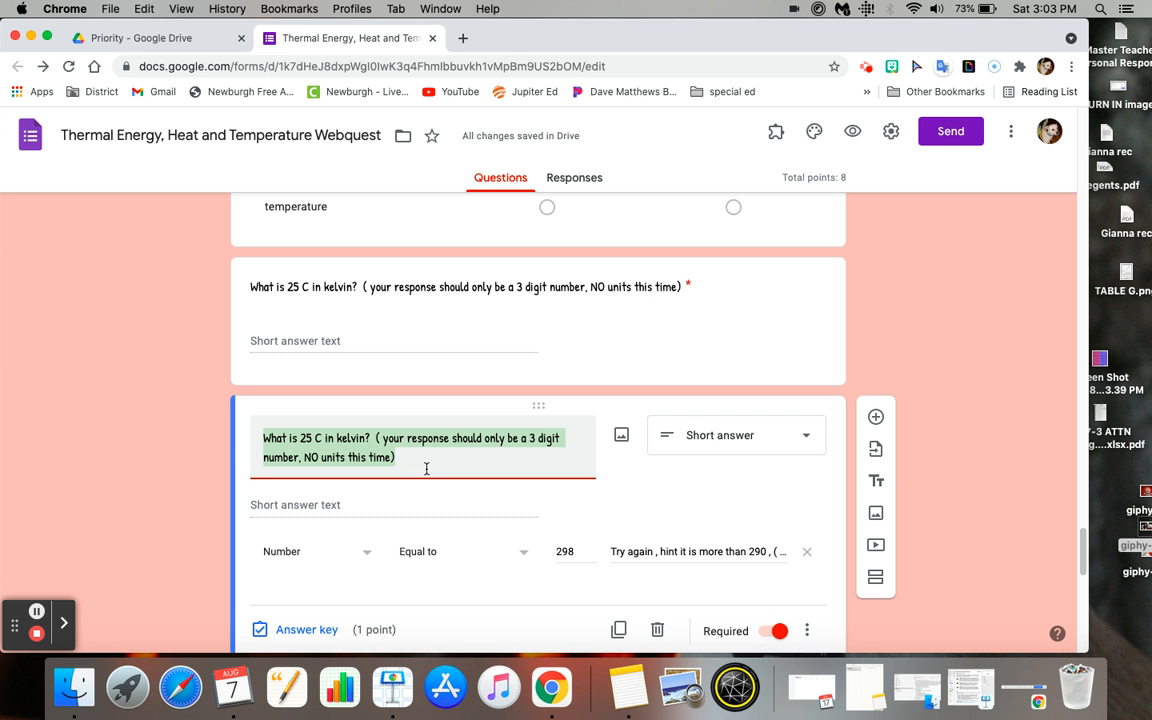
{"action": "type", "text": "What "}
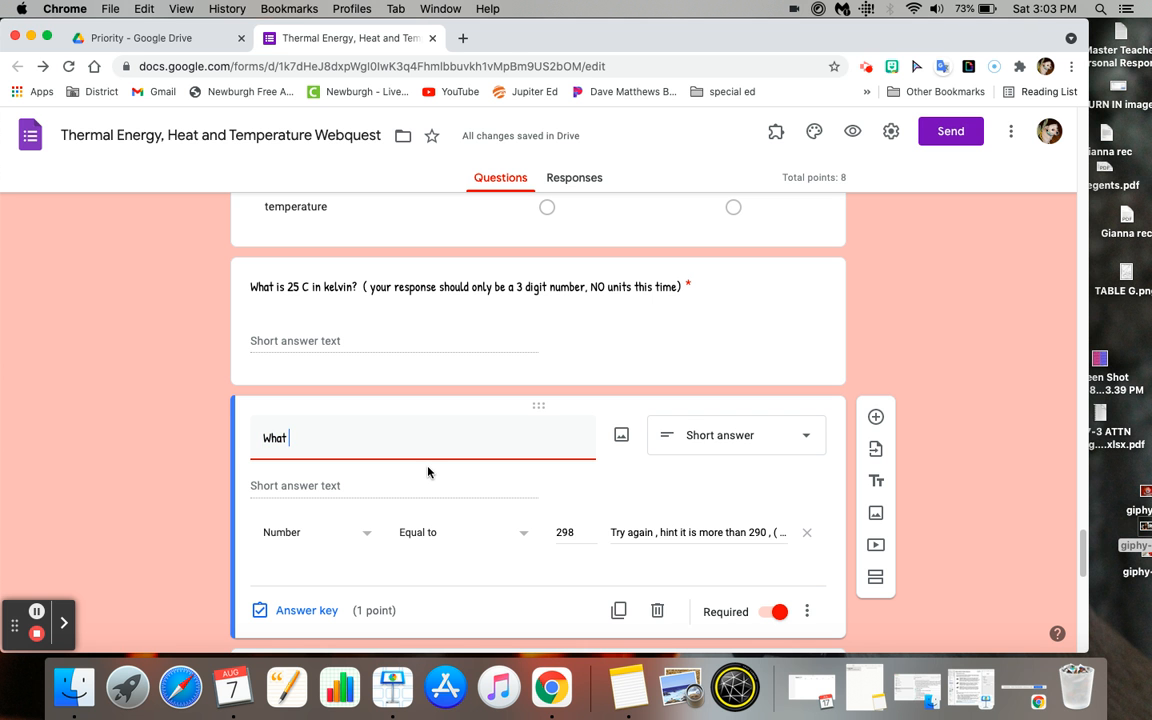
{"action": "type", "text": "are the uni"}
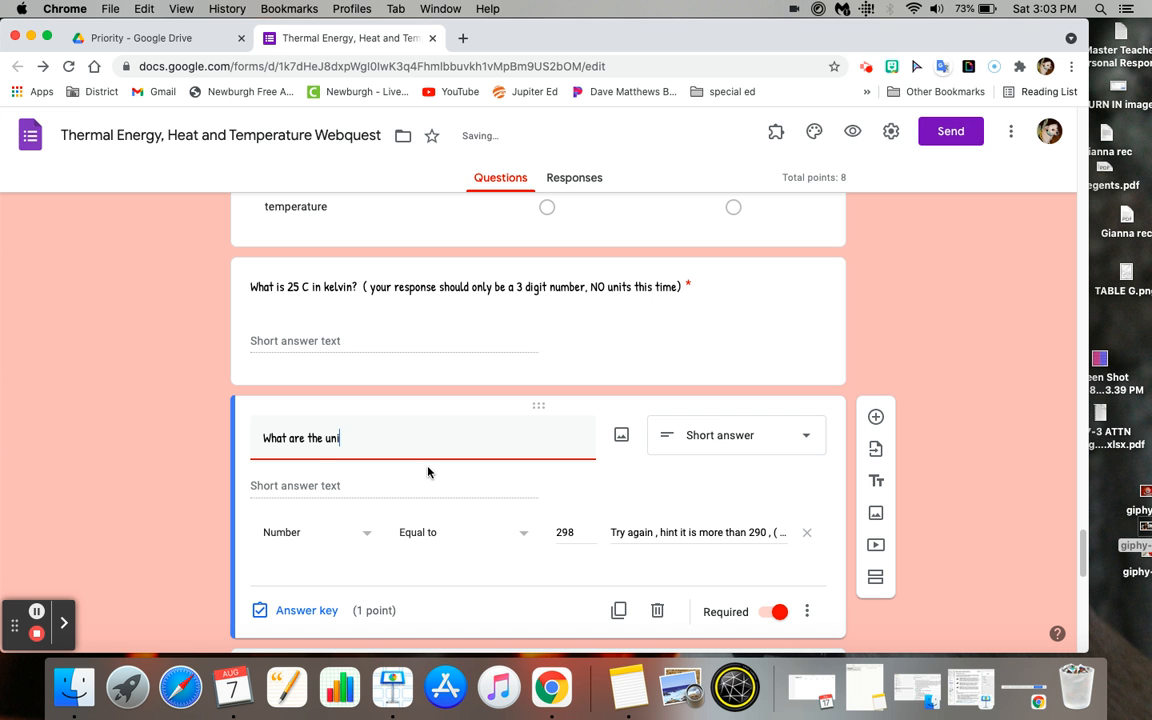
{"action": "type", "text": "ts for absolute"}
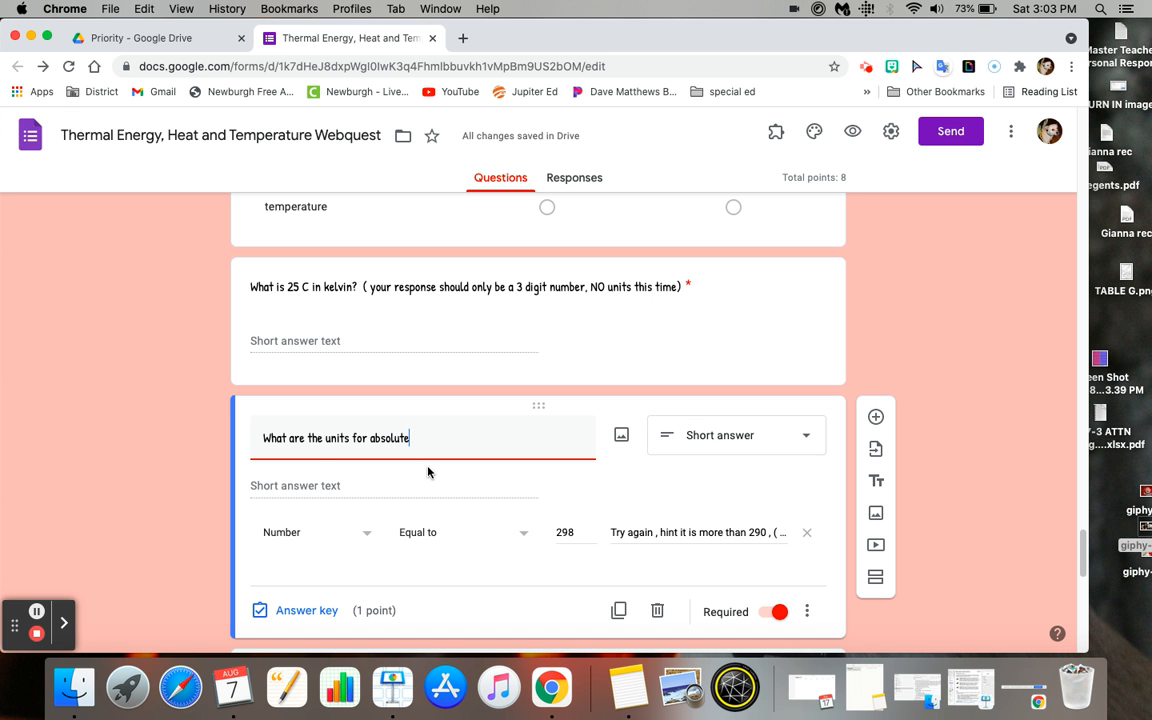
{"action": "type", "text": " z"}
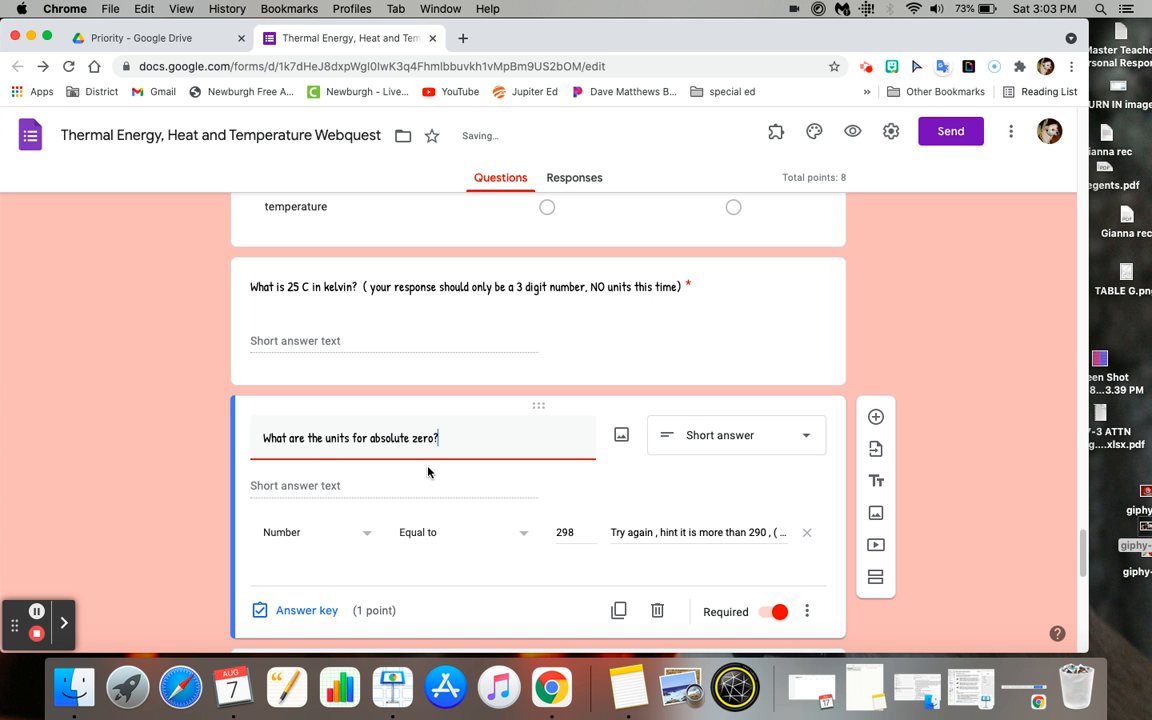
Change the absolute zero question's response validation to Text, Contains, "Kelvin" with a capital K.
{"action": "left_click", "coordinate": [298, 534]}
{"action": "left_click", "coordinate": [290, 543]}
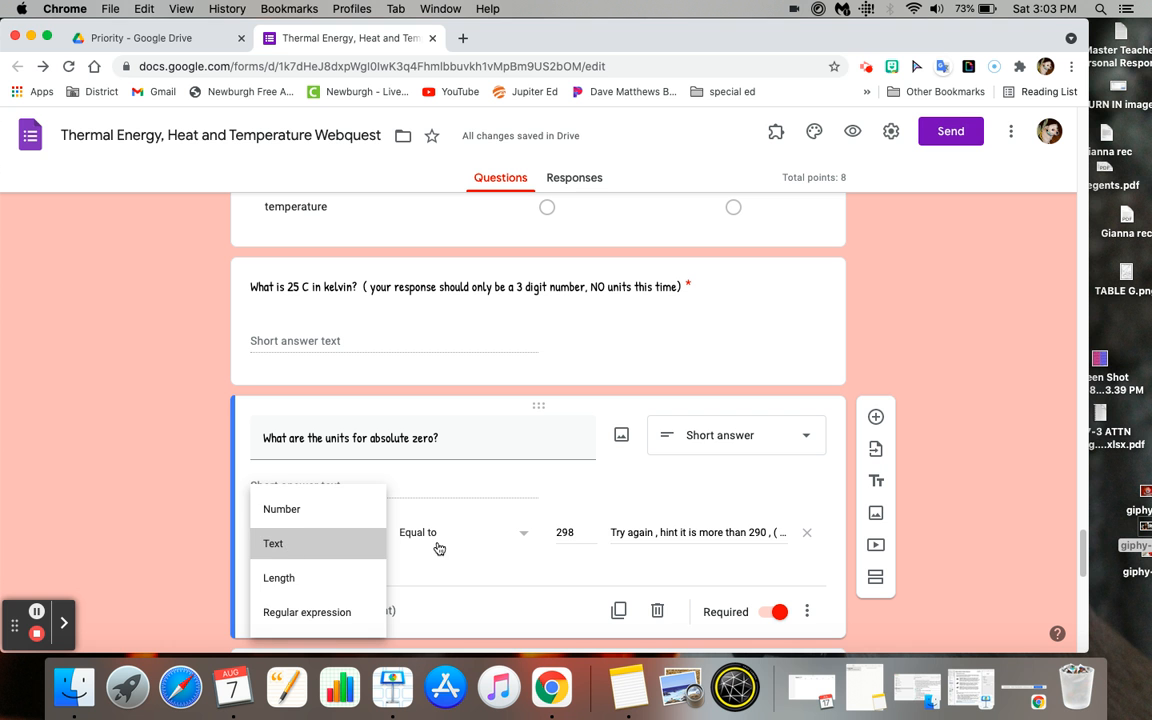
{"action": "left_click", "coordinate": [531, 532]}
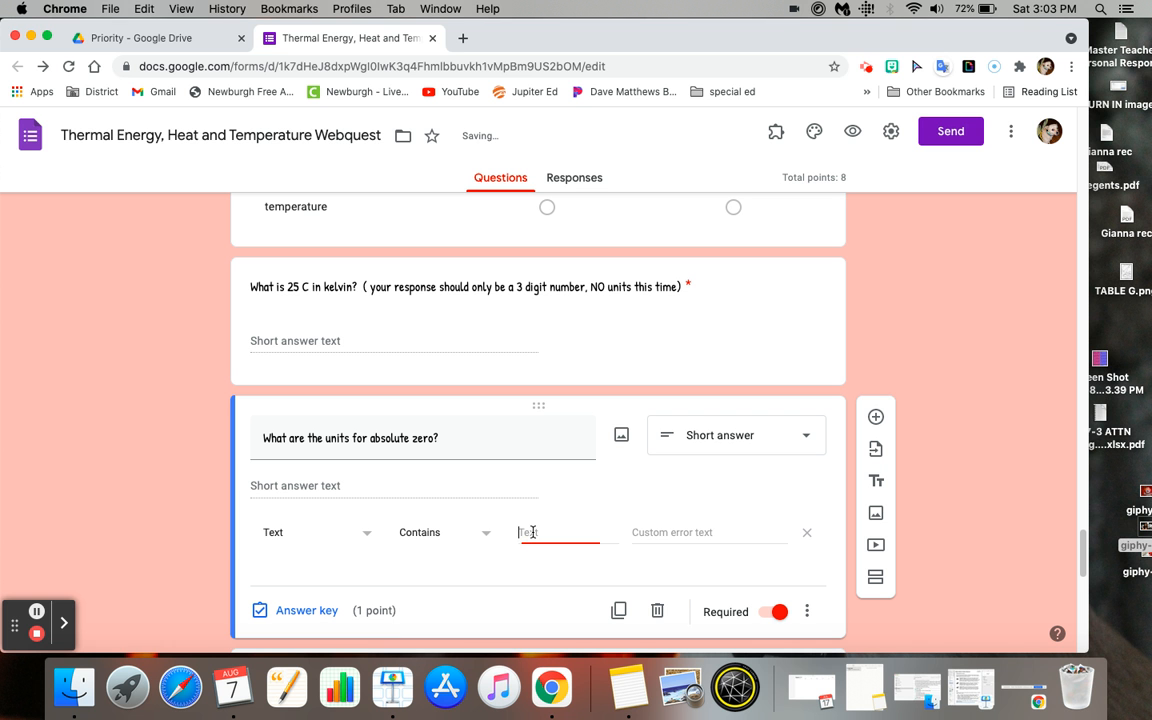
{"action": "type", "text": "ke"}
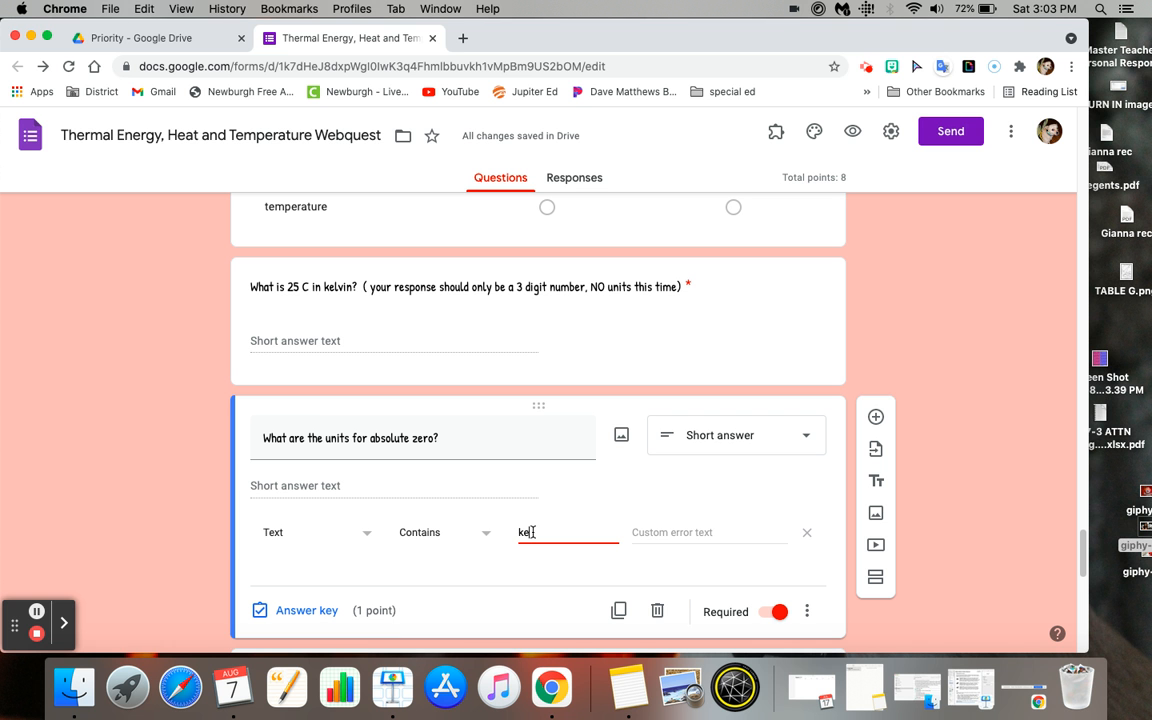
{"action": "type", "text": "lvin"}
{"action": "left_click", "coordinate": [676, 533]}
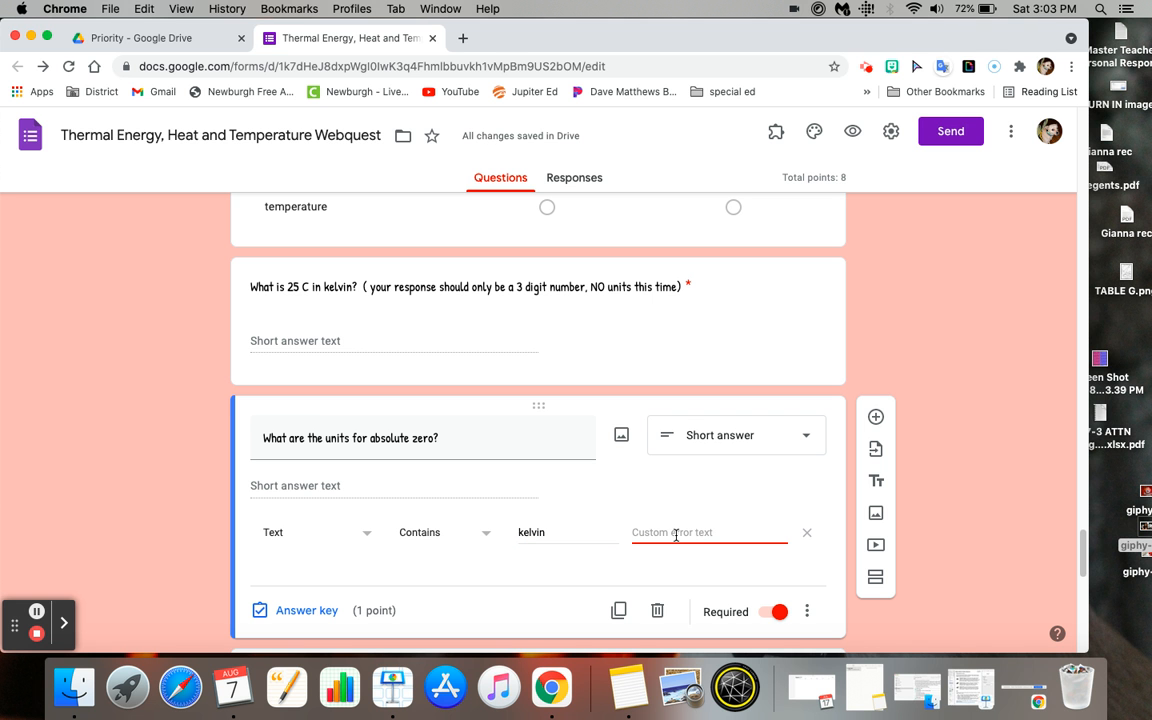
{"action": "left_click", "coordinate": [521, 533]}
{"action": "key", "text": "Delete"}
{"action": "type", "text": "K"}
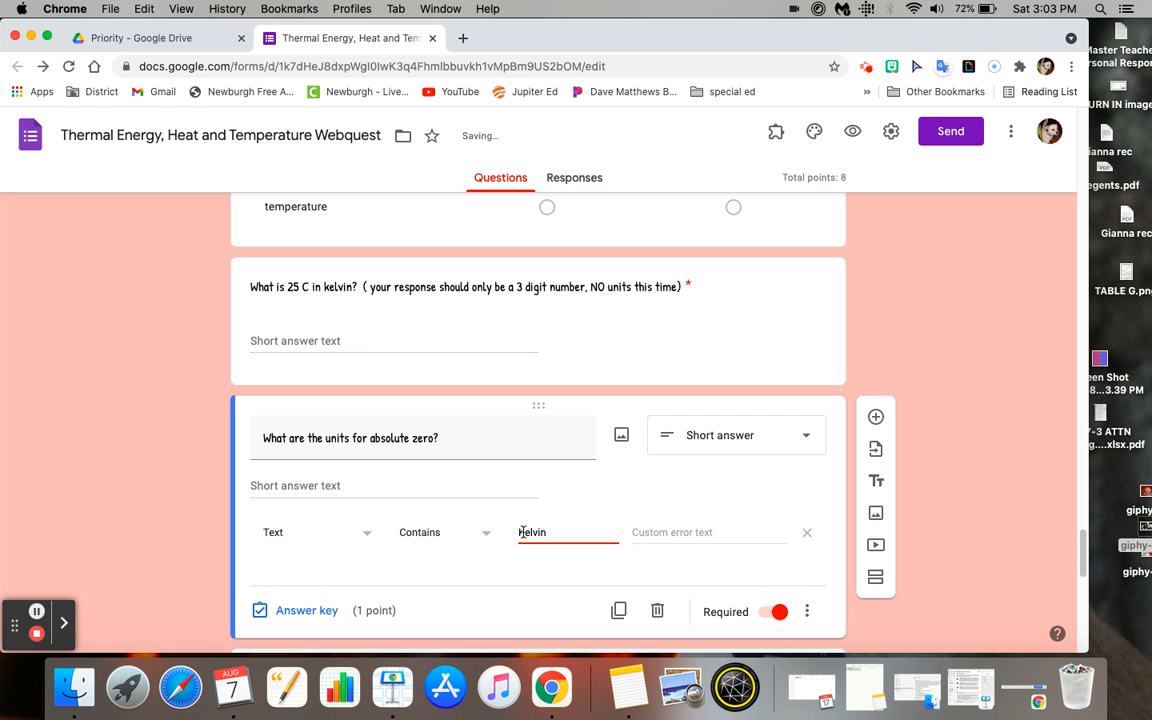
Append the note "(make sure to capitalize this one word answer)" to the absolute zero question.
{"action": "left_click", "coordinate": [519, 442]}
{"action": "left_click", "coordinate": [519, 442]}
{"action": "type", "text": "(make"}
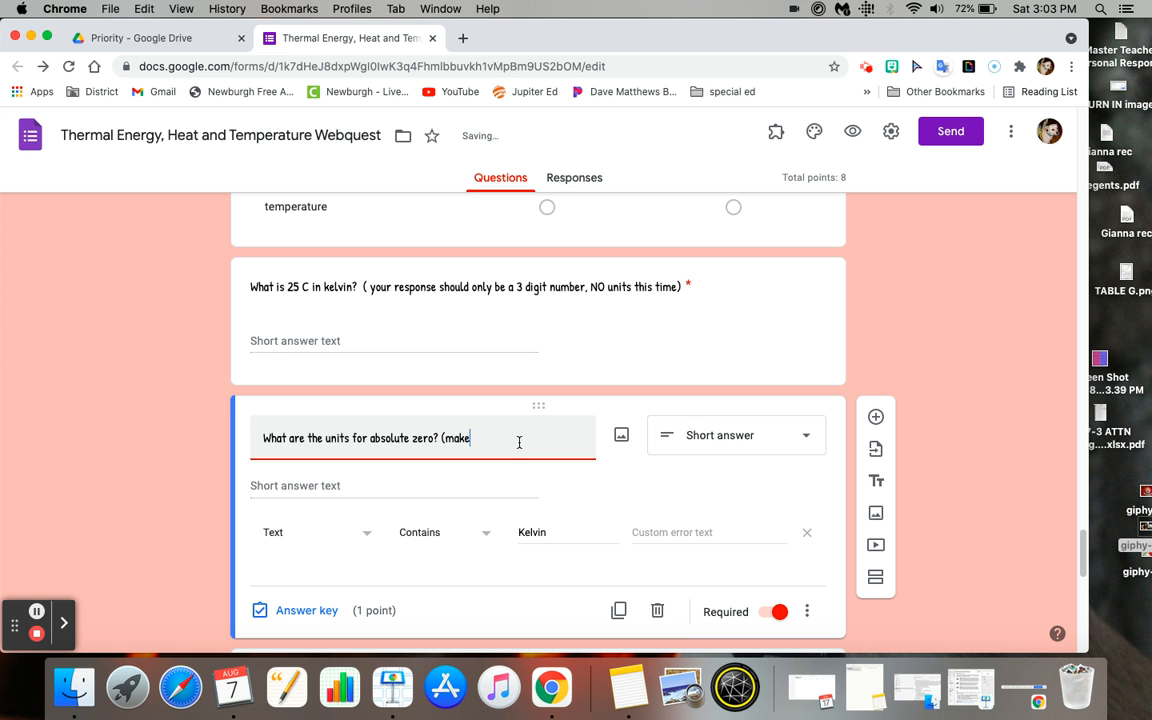
{"action": "type", "text": " sure to capitalize this one word answer)"}
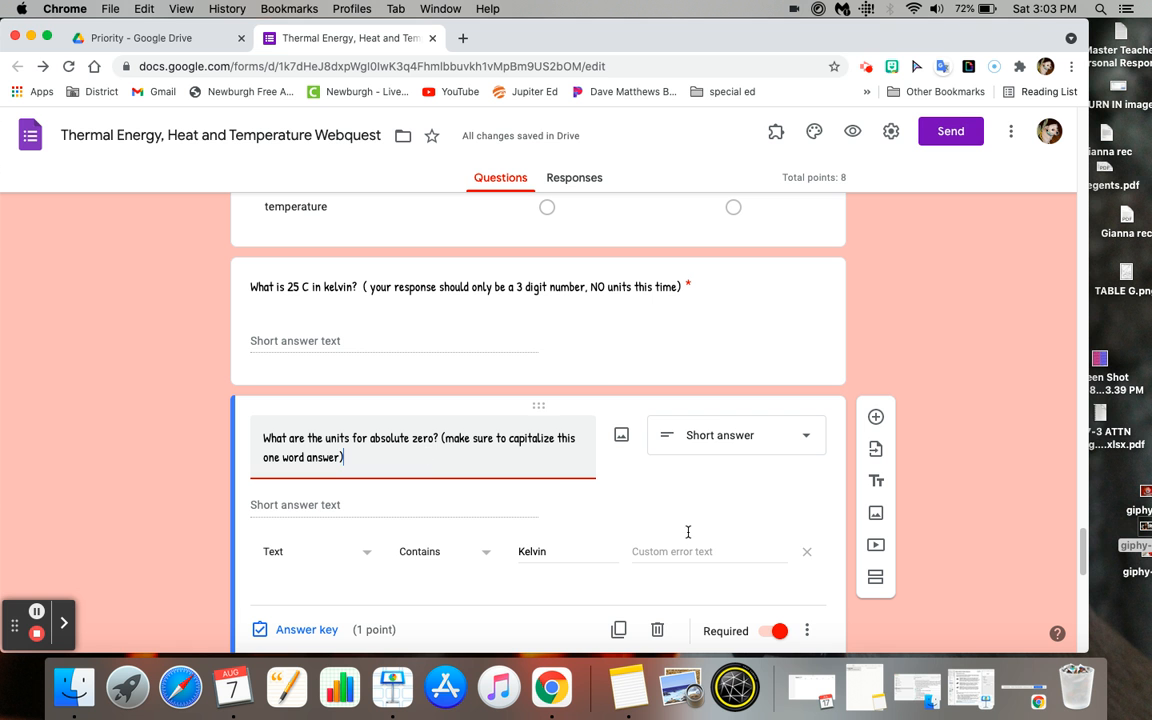
Set the validation's custom error text to "try again , it is not Celcius or Farenheit,".
{"action": "left_click", "coordinate": [652, 549]}
{"action": "type", "text": "tr"}
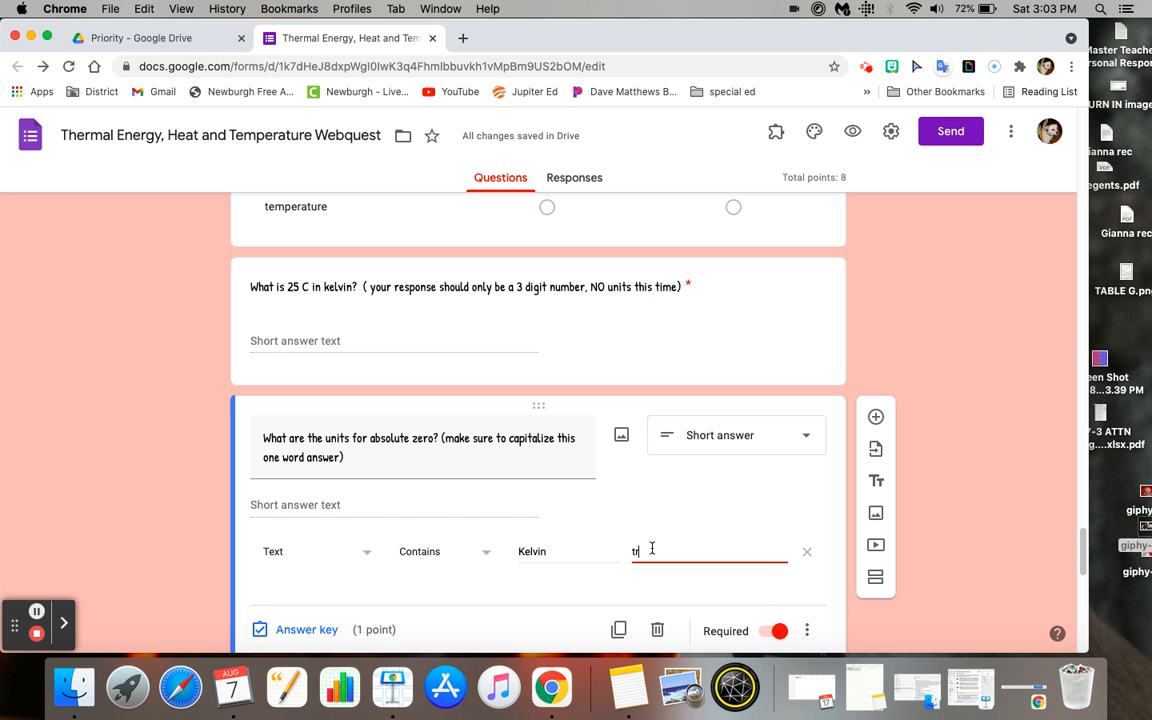
{"action": "type", "text": "y again ,"}
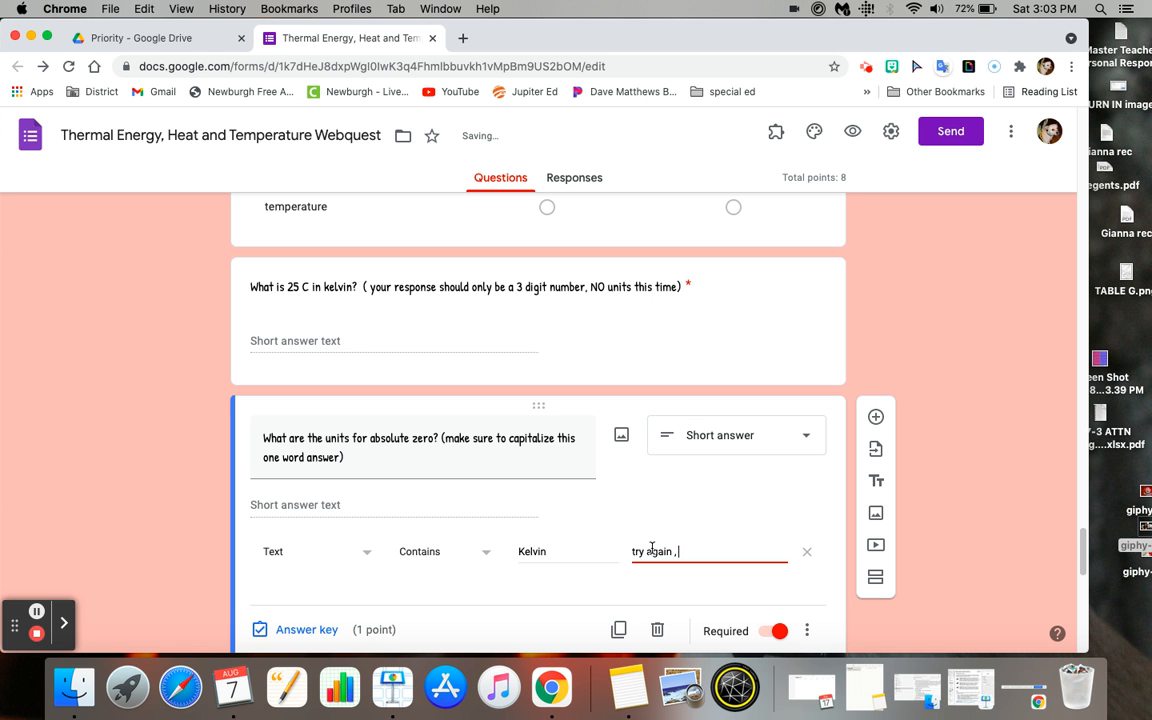
{"action": "type", "text": " it is not Cel"}
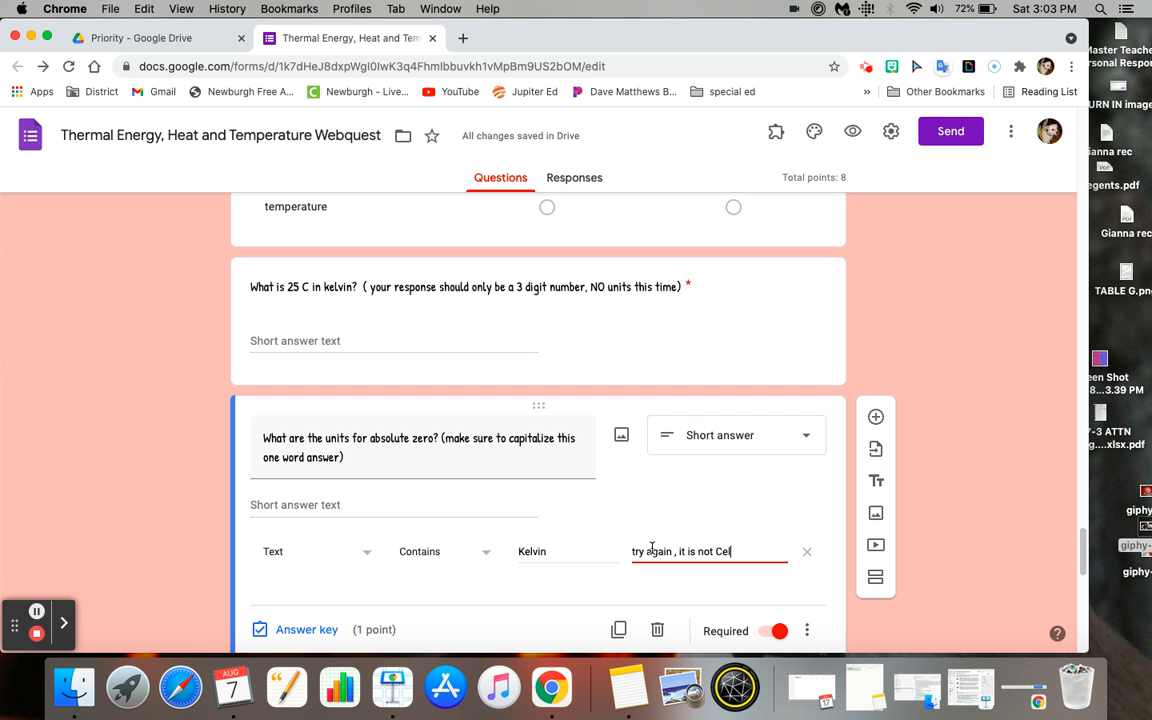
{"action": "type", "text": "cius o"}
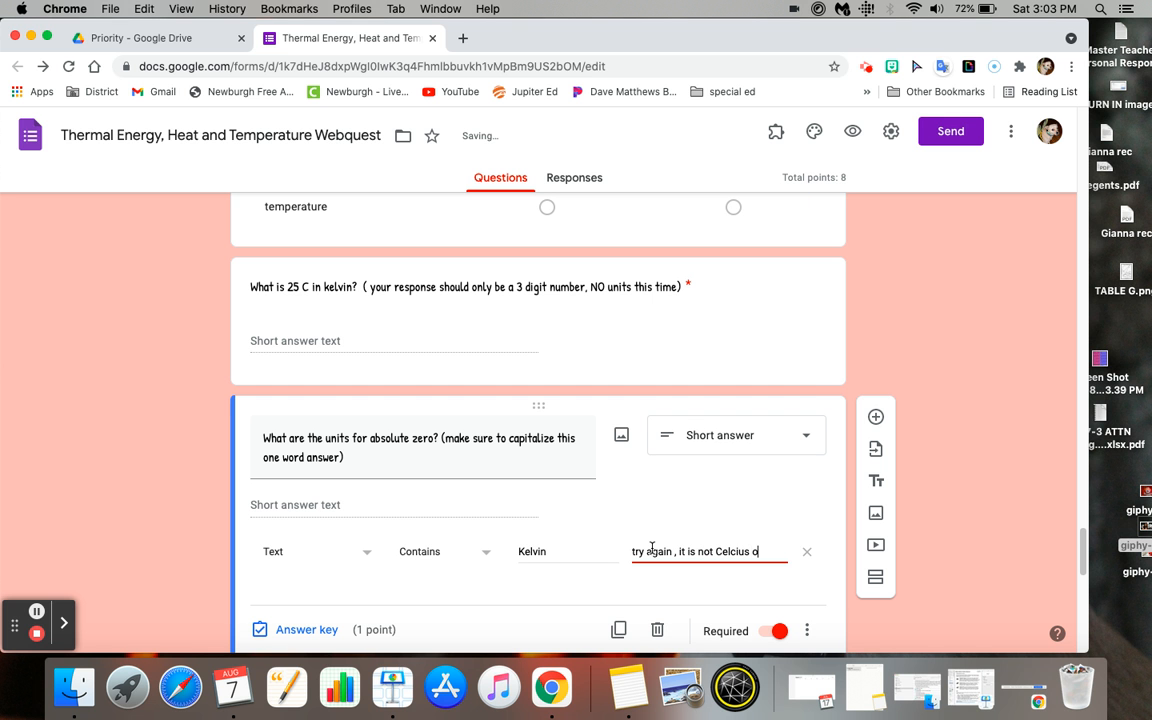
{"action": "type", "text": "r Farenheit,"}
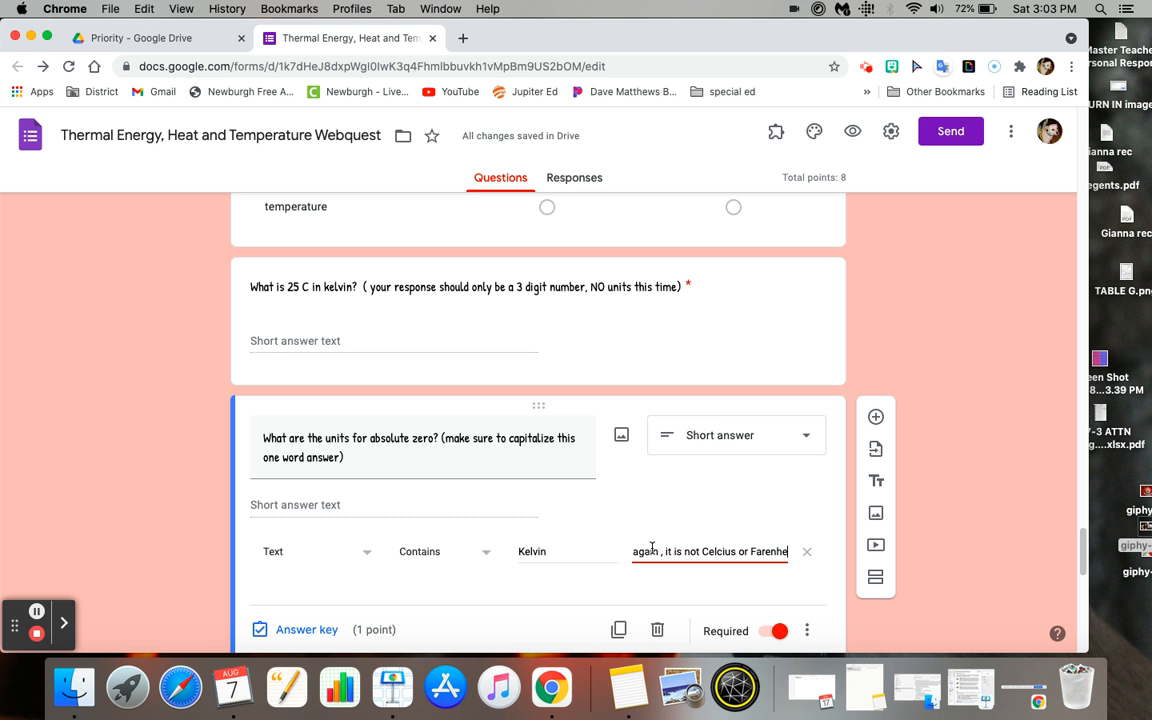
Copy the note about capitalizing the one word answer from the question and append it to the custom error text.
{"action": "triple_click", "coordinate": [463, 450]}
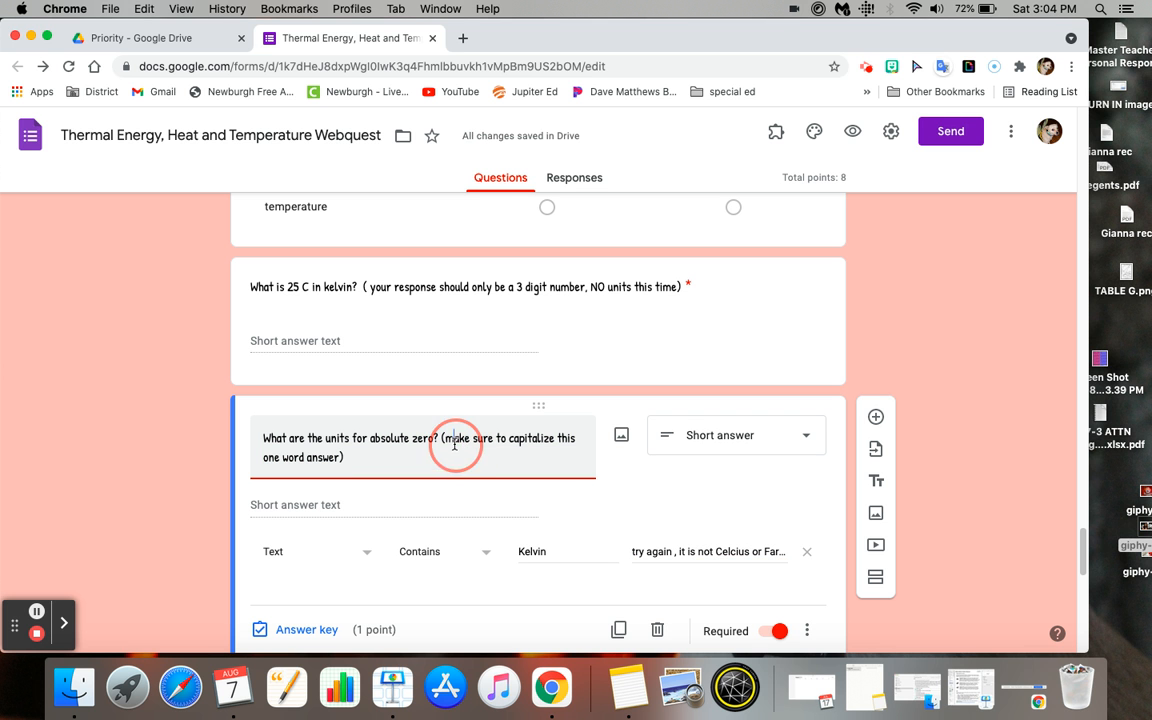
{"action": "left_click_drag", "start_coordinate": [441, 440], "coordinate": [457, 453]}
{"action": "key", "text": "super+c"}
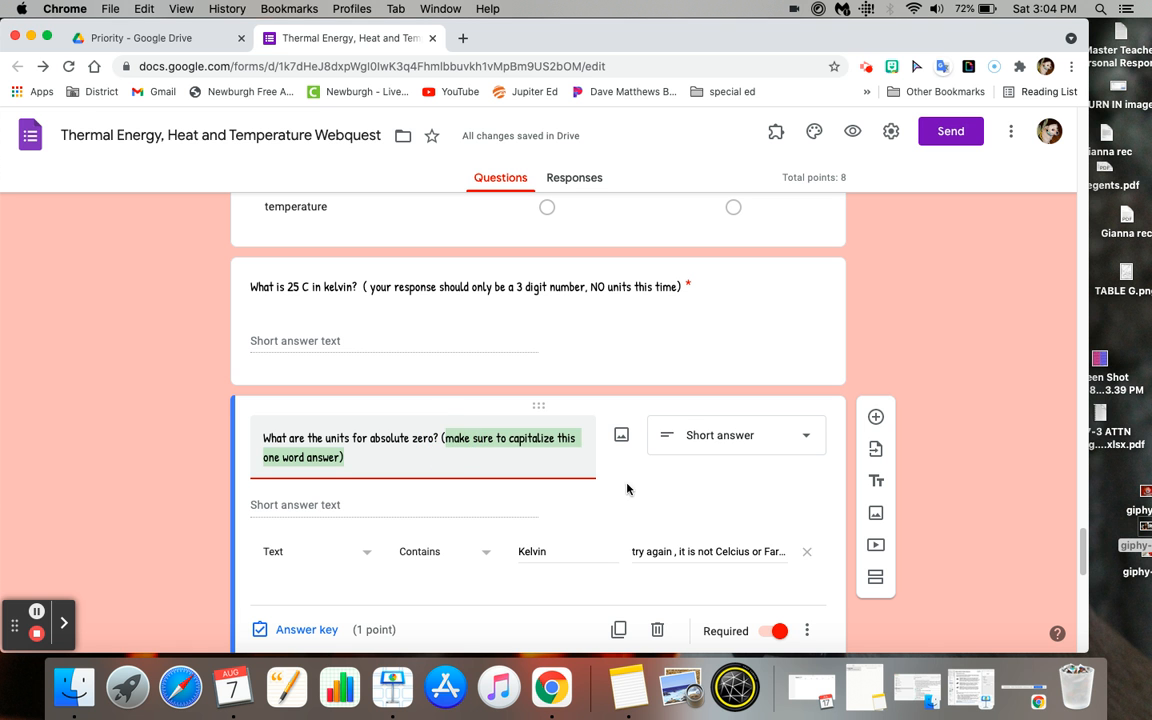
{"action": "left_click", "coordinate": [778, 551]}
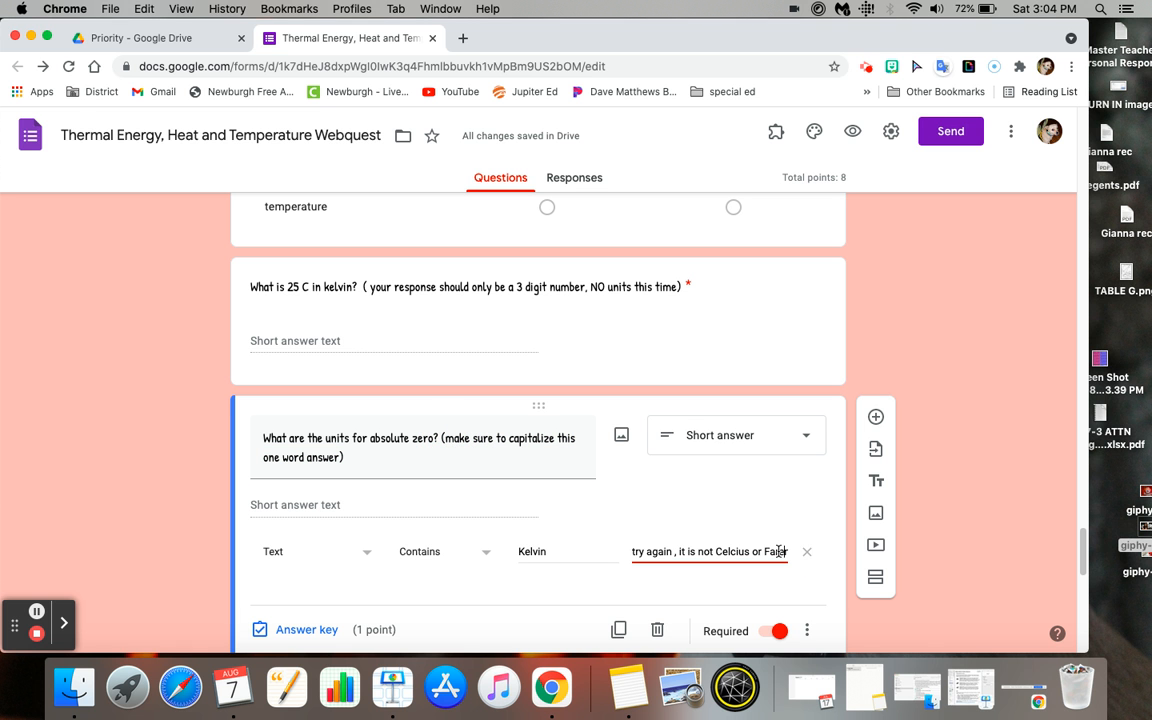
{"action": "key", "text": "Right"}
{"action": "key", "text": "Right"}
{"action": "key", "text": "Right"}
{"action": "key", "text": "Right"}
{"action": "key", "text": "Right"}
{"action": "key", "text": "Right"}
{"action": "key", "text": "super+v"}
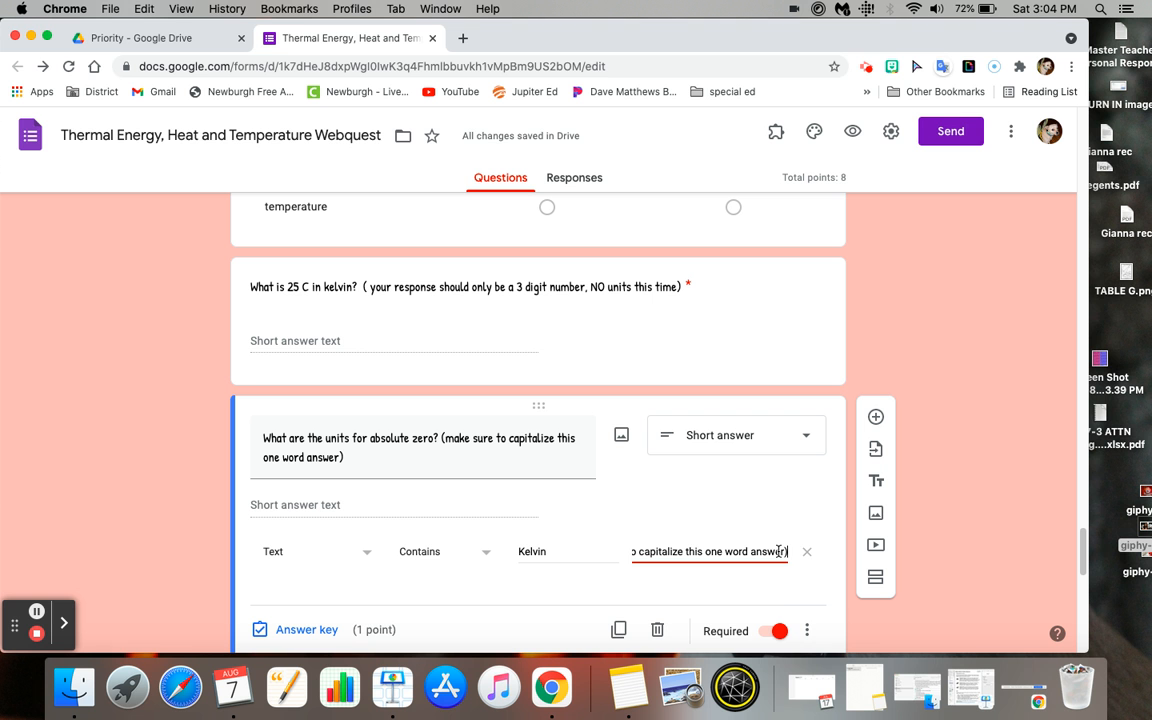
{"action": "left_click", "coordinate": [776, 594]}
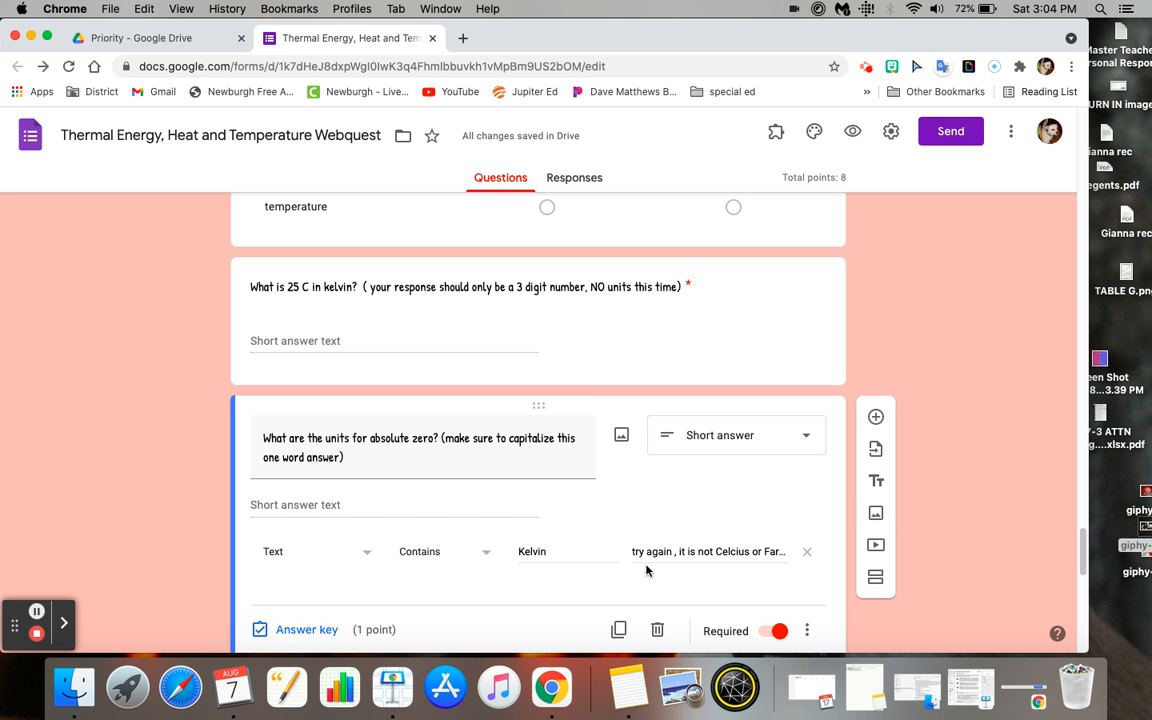
Add ", spelling counts" inside the end of the parenthetical note in the absolute zero question.
{"action": "left_click", "coordinate": [349, 457]}
{"action": "left_click", "coordinate": [349, 457]}
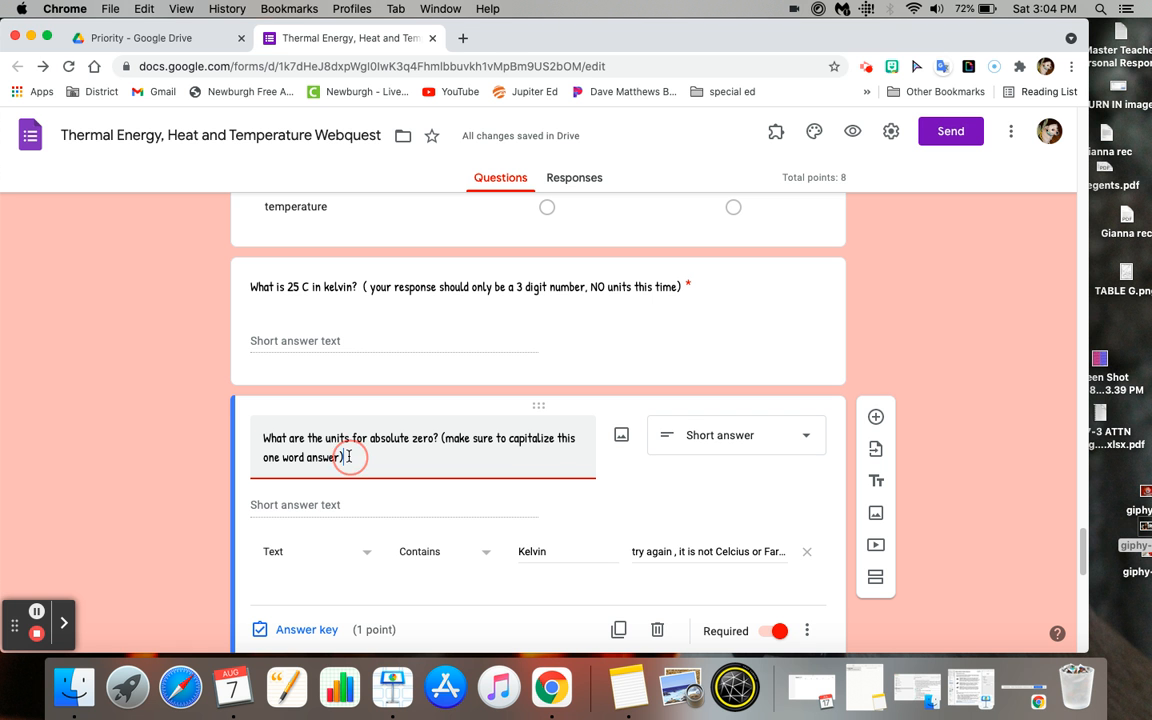
{"action": "type", "text": "spelling counts)"}
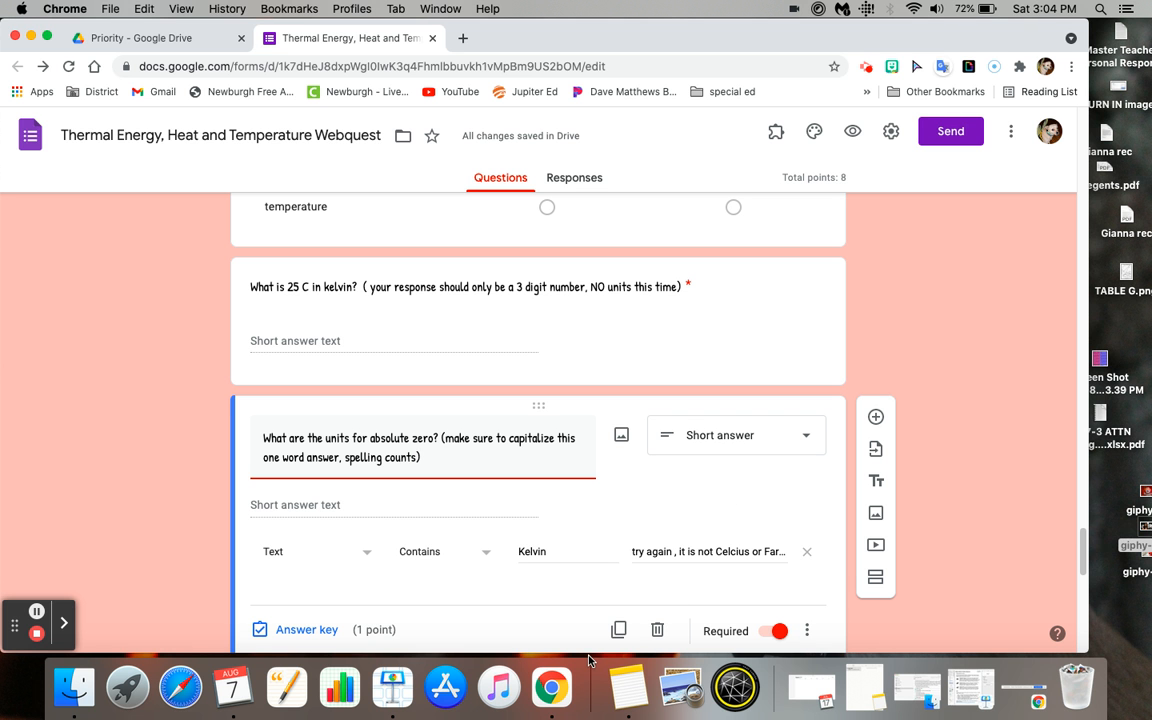
{"action": "left_click", "coordinate": [809, 631]}
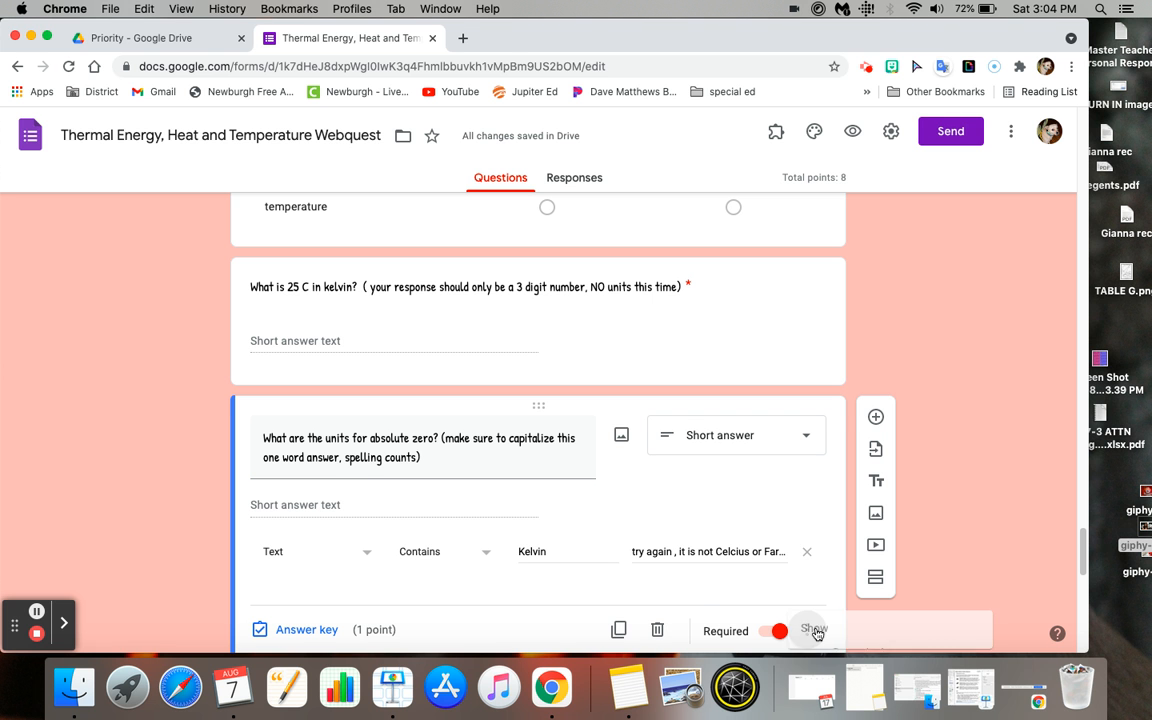
{"action": "left_click", "coordinate": [693, 600]}
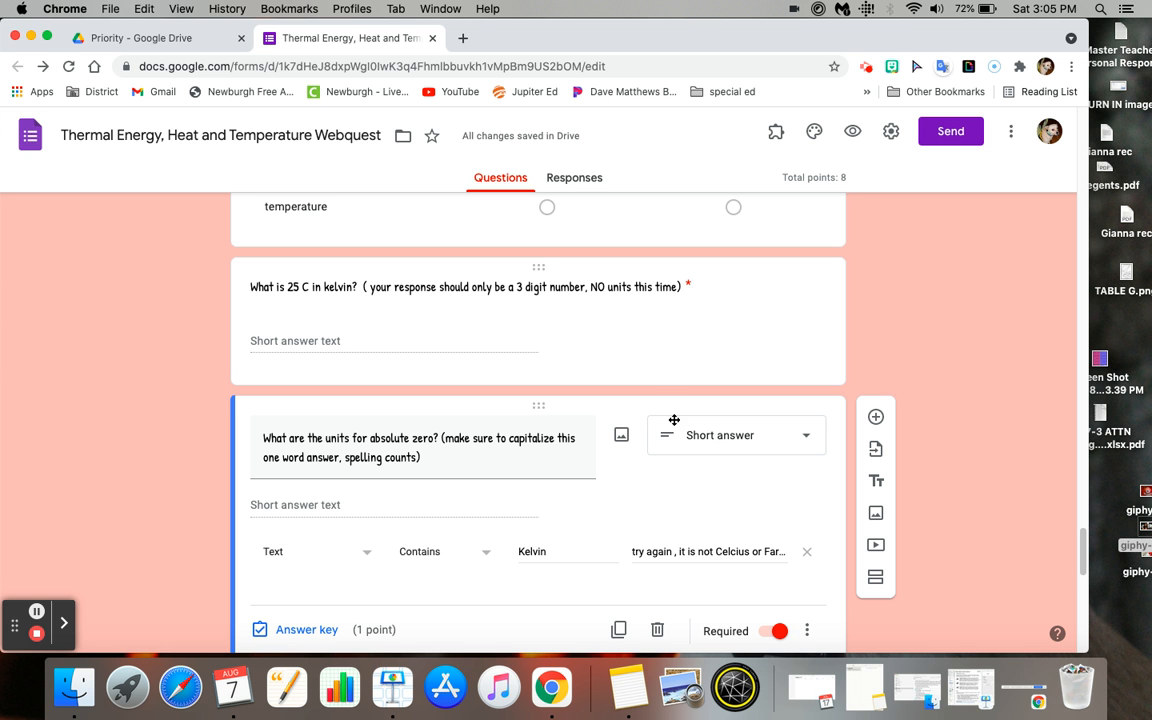
{"action": "left_click", "coordinate": [865, 68]}
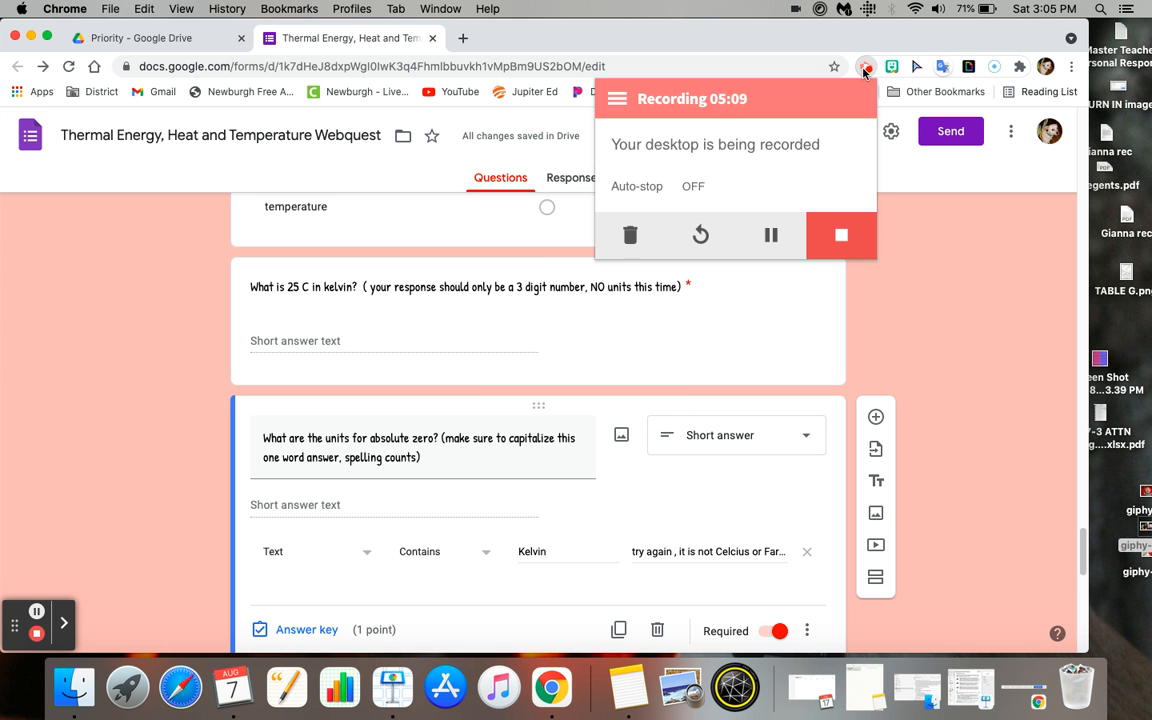